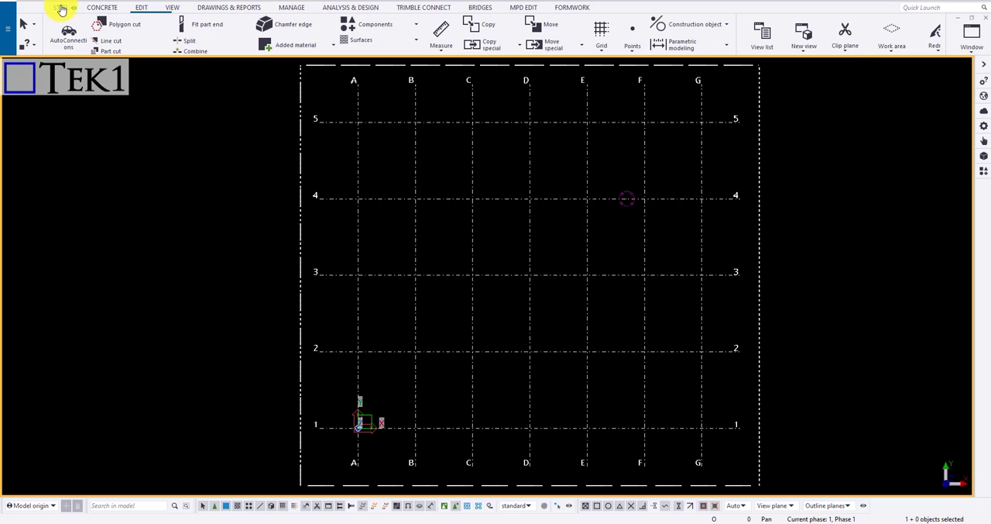
Create a steel beam along grid line 4 from grid B to grid C
click(61, 9)
click(100, 33)
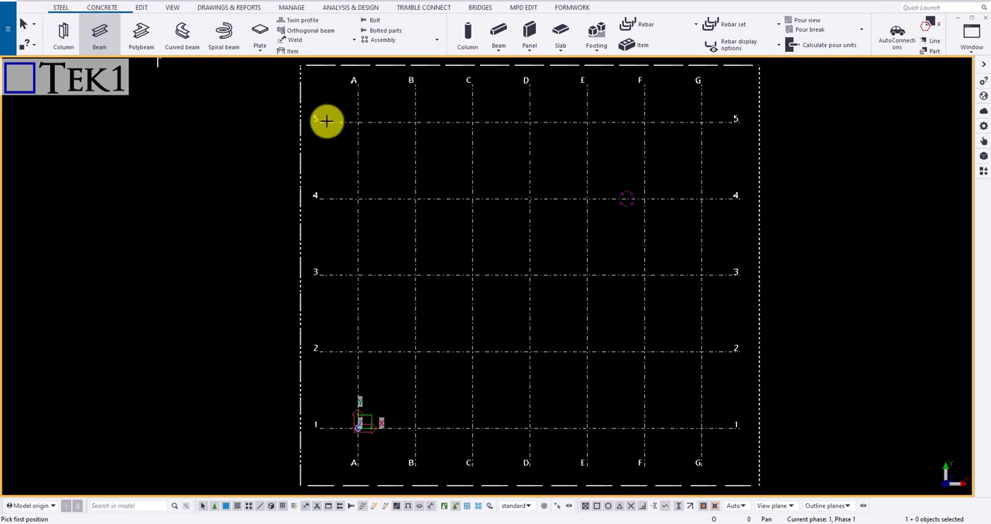
click(414, 198)
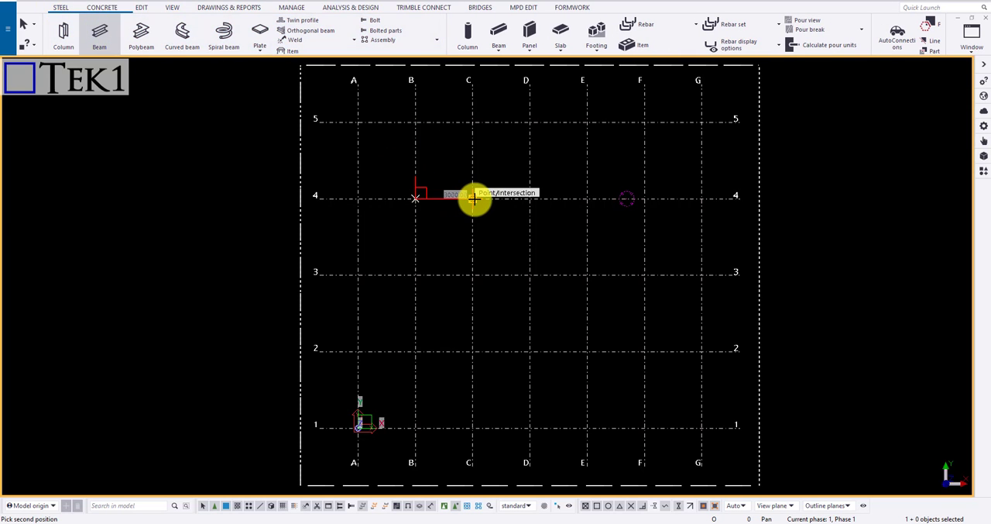
click(469, 199)
scroll(442, 195, up, 4)
scroll(468, 223, up, 1)
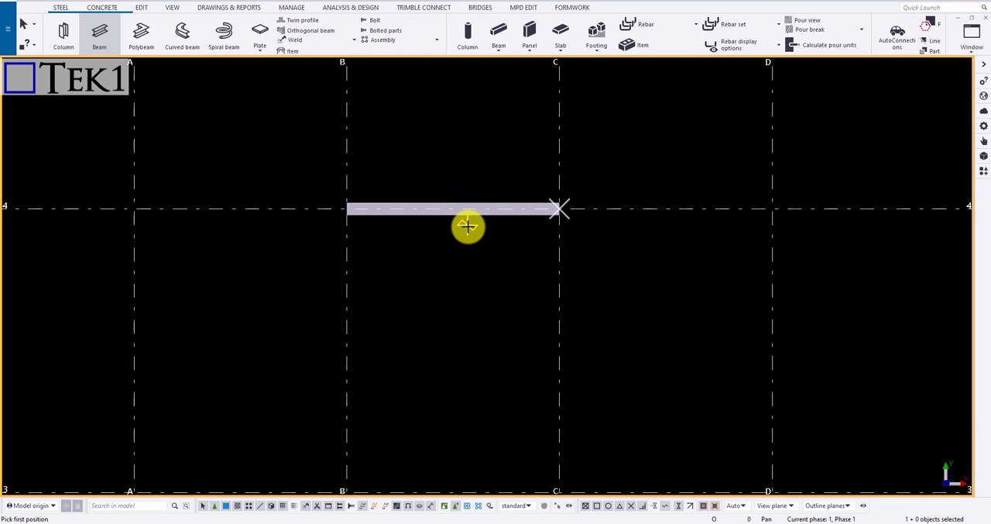
key(Escape)
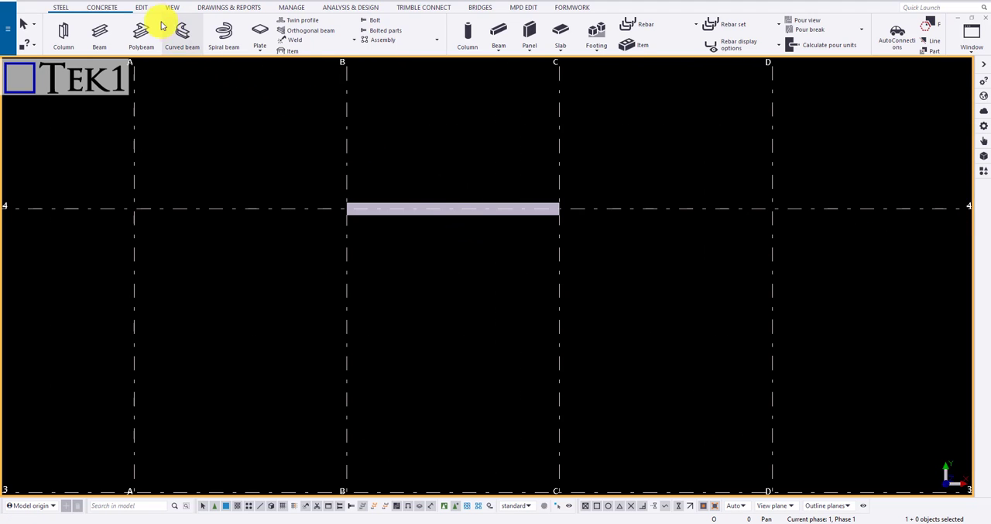
Copy the beam from its grid B end to a point about 1700 mm along grid B toward grid line 3
click(141, 8)
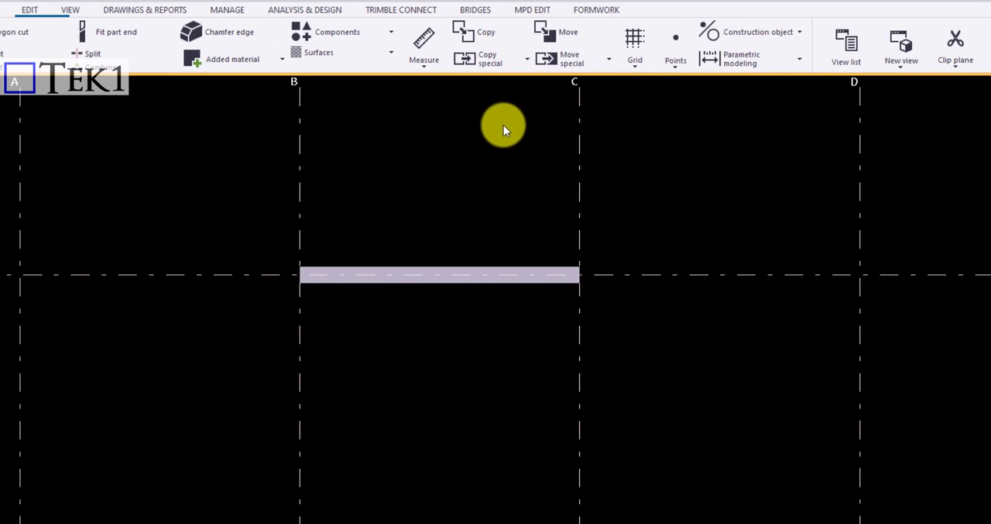
click(483, 285)
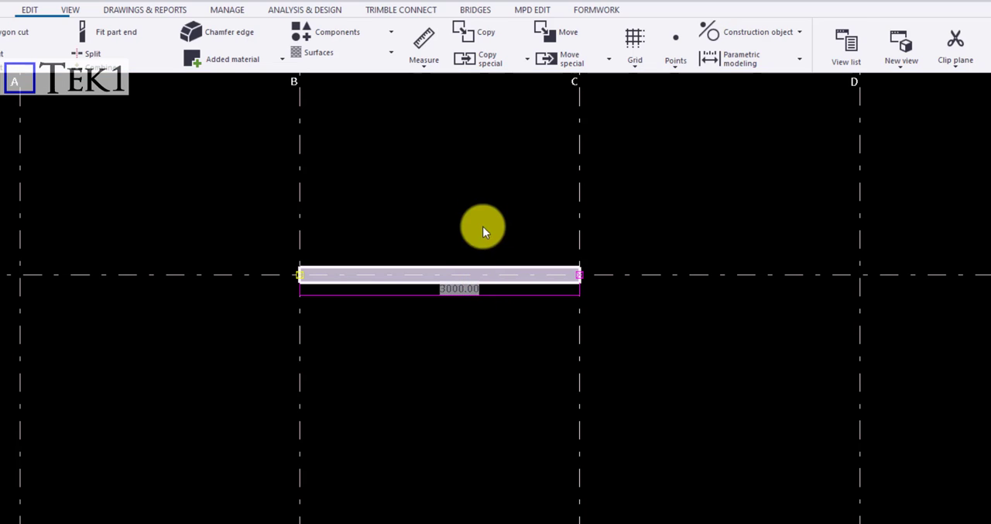
click(484, 35)
key(Escape)
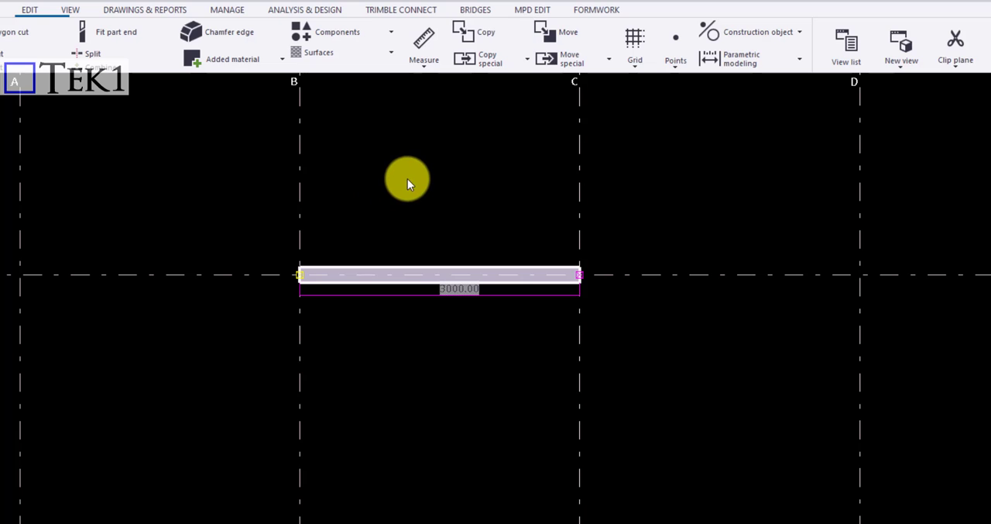
right_click(395, 289)
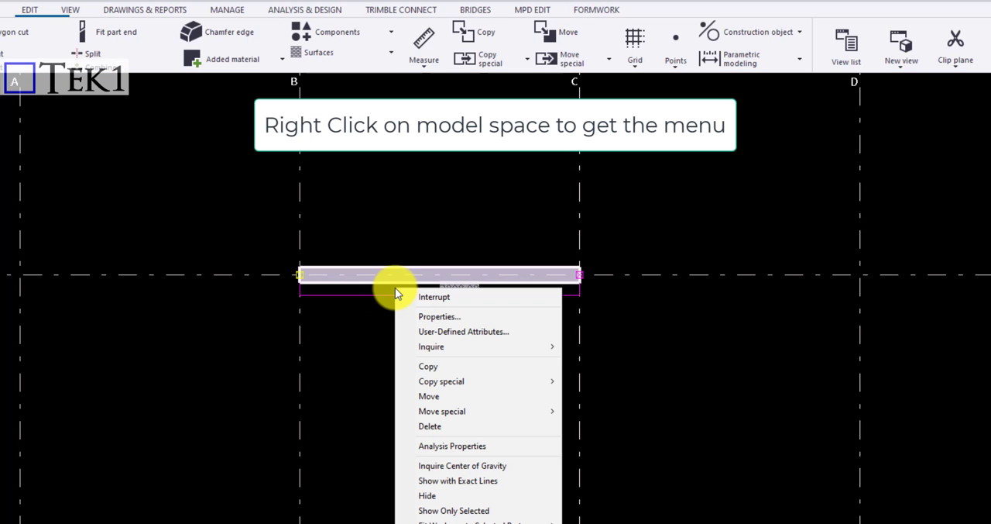
click(474, 364)
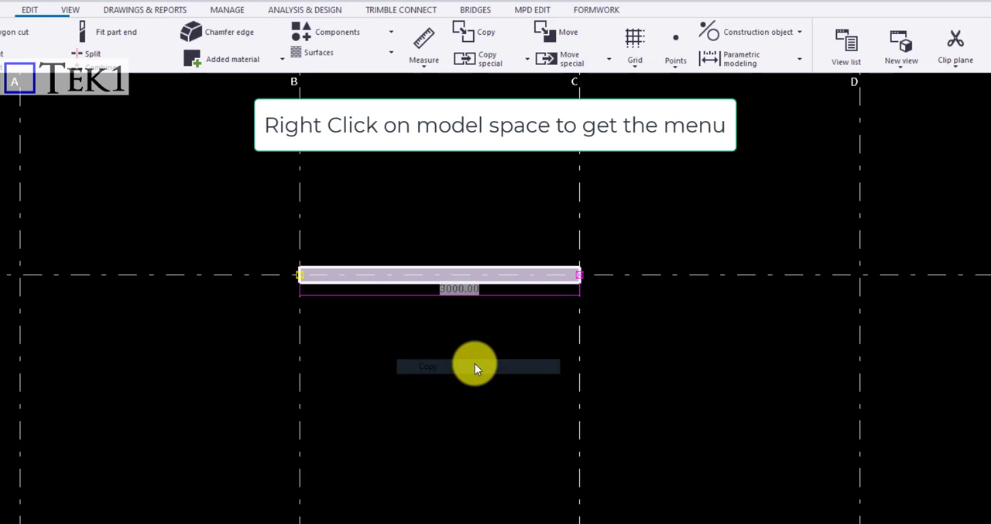
click(298, 275)
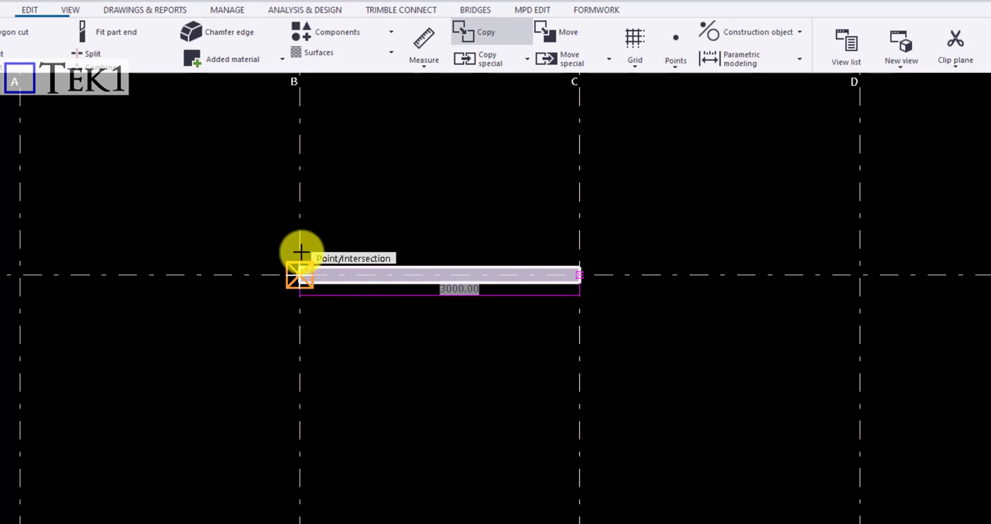
scroll(303, 184, down, 2)
scroll(295, 266, up, 1)
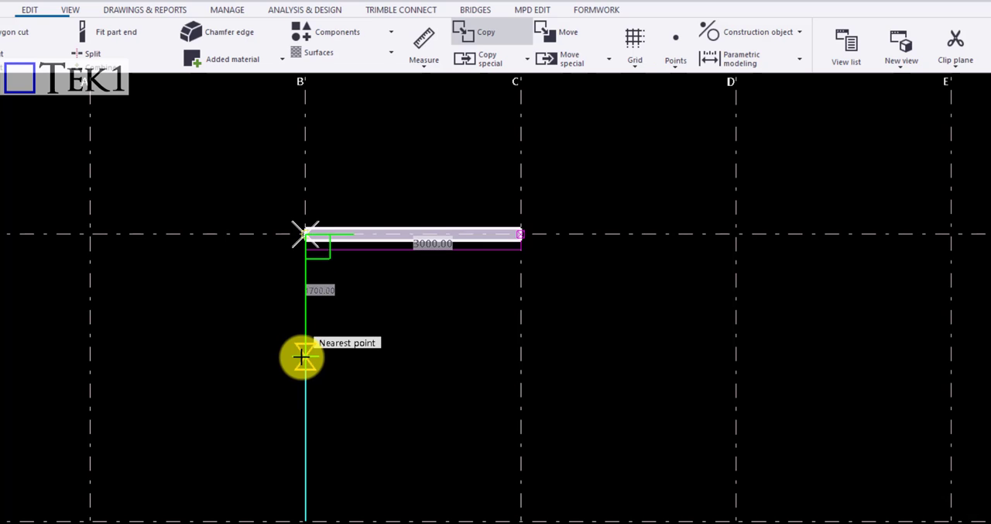
click(302, 357)
Place a second copy of the beam along grid B on the grid line 5 side, and finish copying
scroll(305, 355, down, 1)
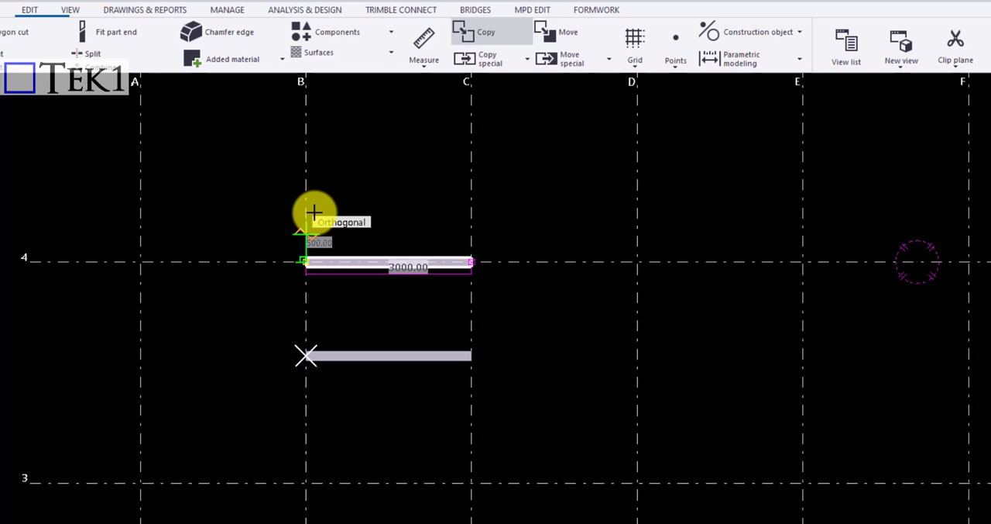
click(310, 177)
scroll(360, 171, up, 1)
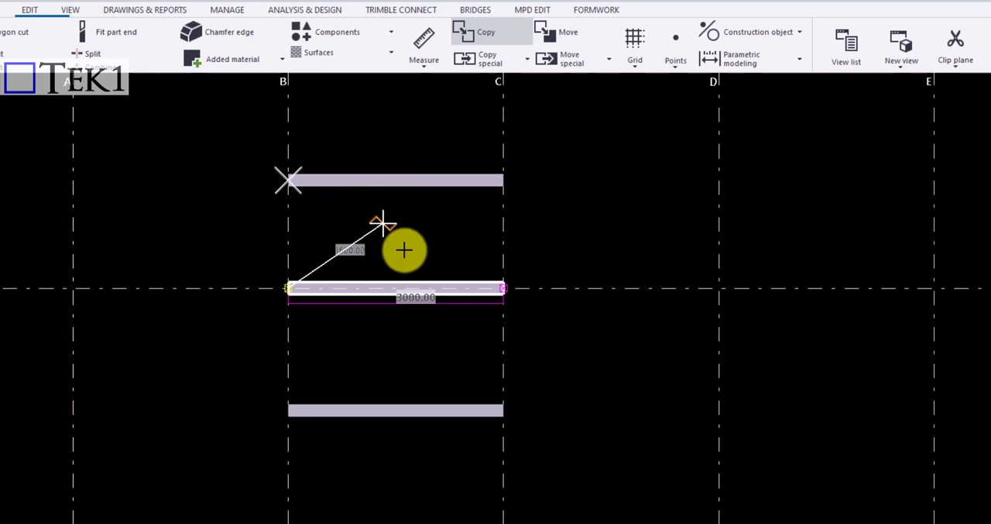
key(Escape)
click(420, 241)
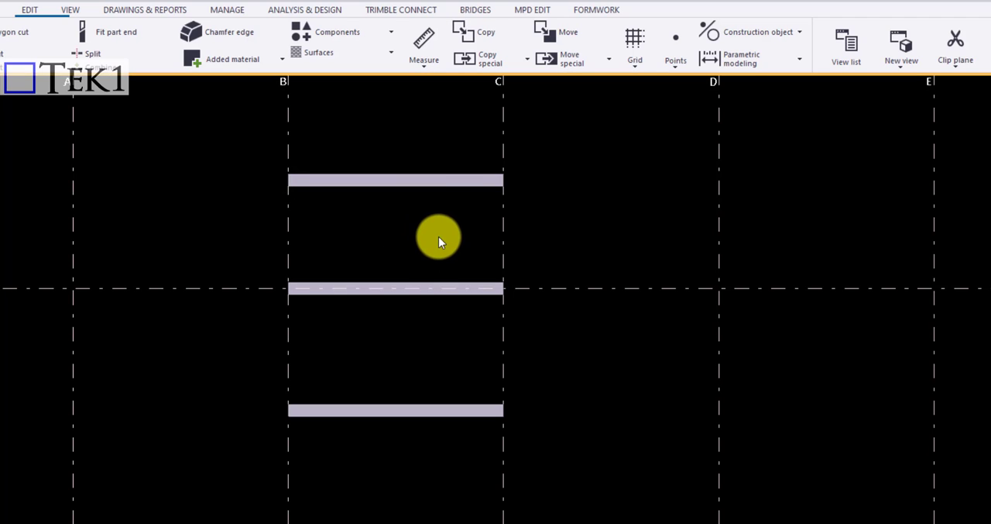
Delete both beam copies, keeping only the original beam on grid line 4
drag(438, 236, 399, 153)
key(Delete)
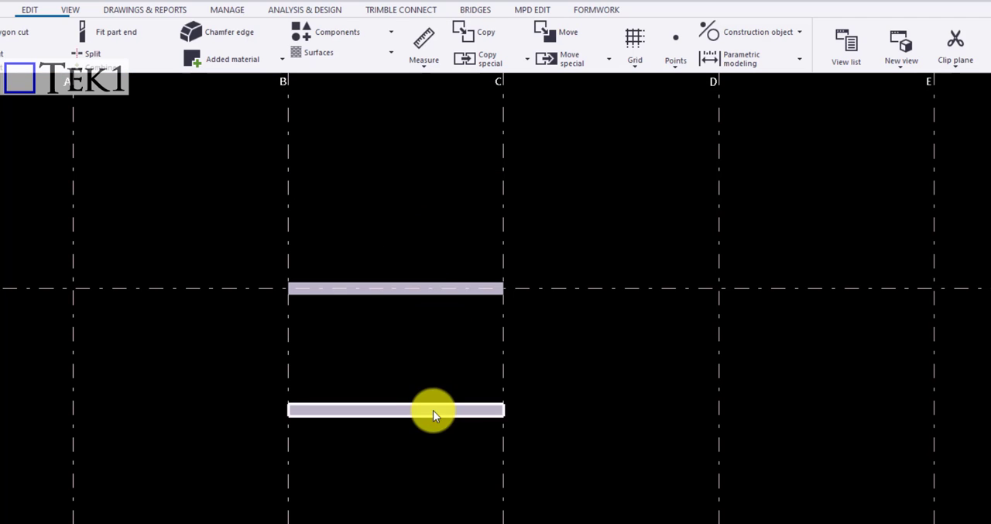
click(433, 409)
key(Delete)
click(408, 186)
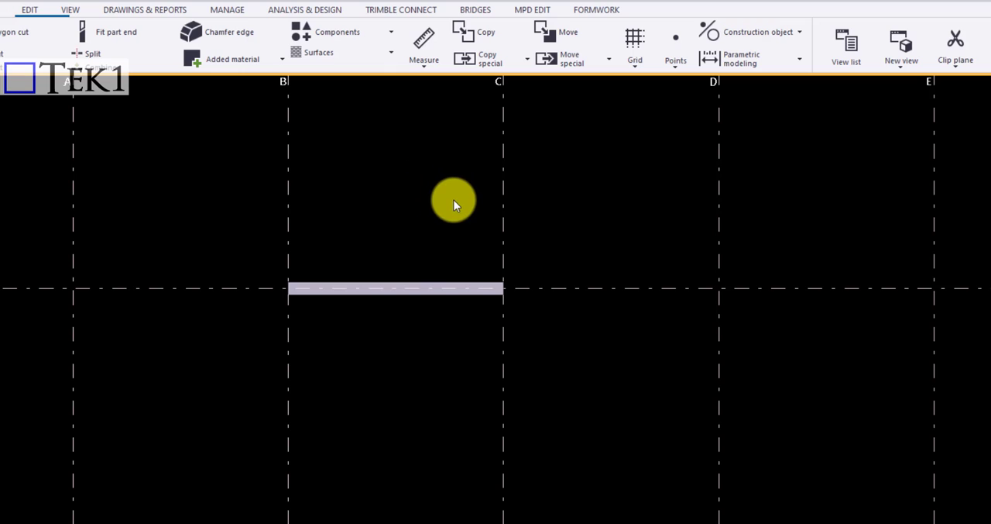
Start a linear special copy and pick a 1200 mm dY offset along grid B from the beam's end
click(508, 67)
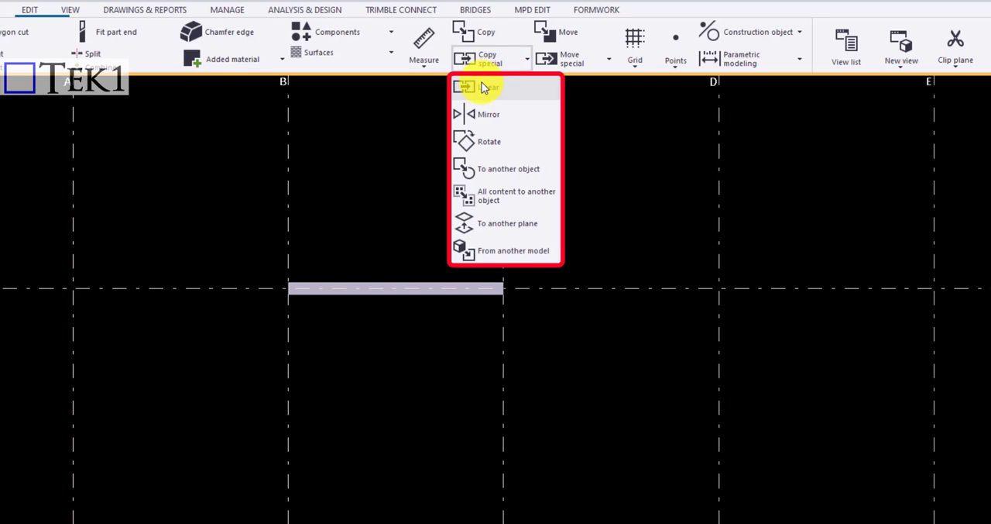
click(480, 88)
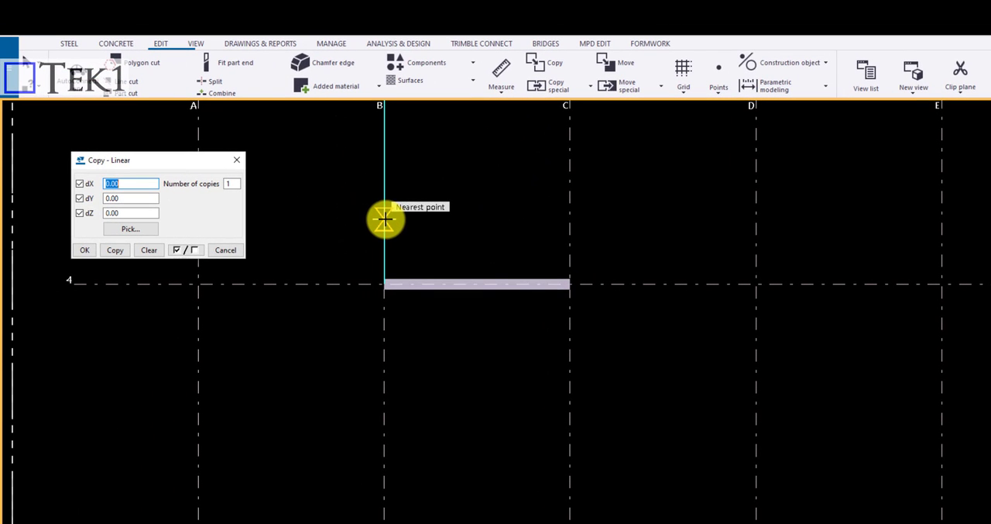
click(383, 285)
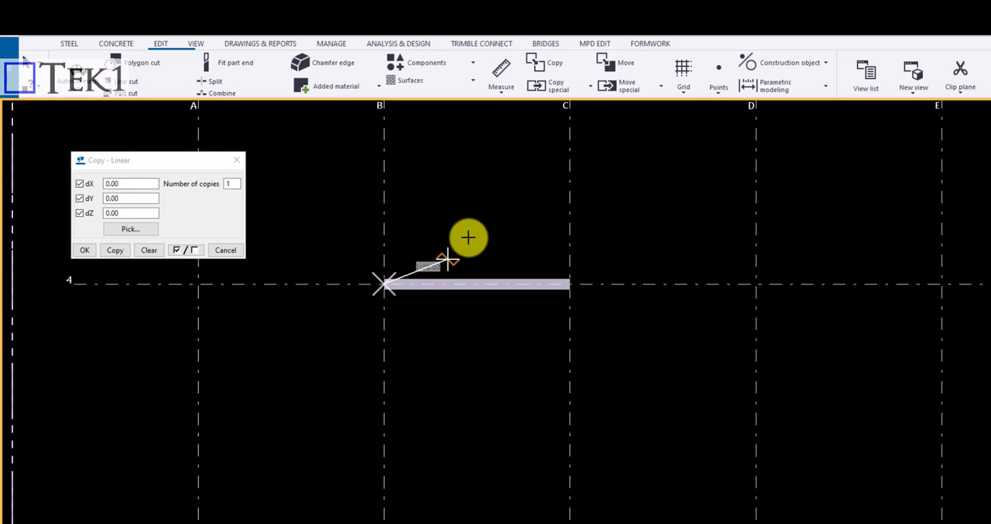
click(391, 212)
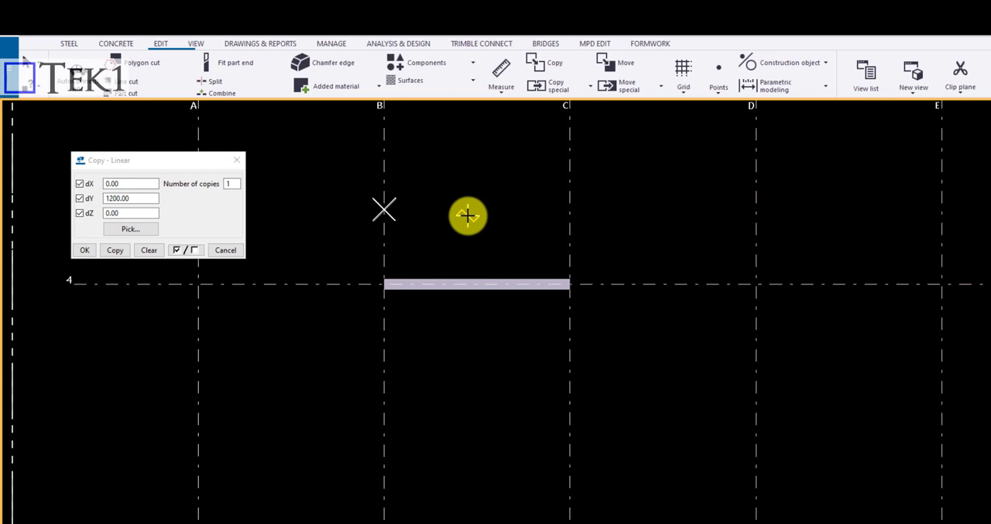
Redefine the offset as 3800 mm in dX by picking along grid line 4, and make one linear copy of the beam
click(132, 231)
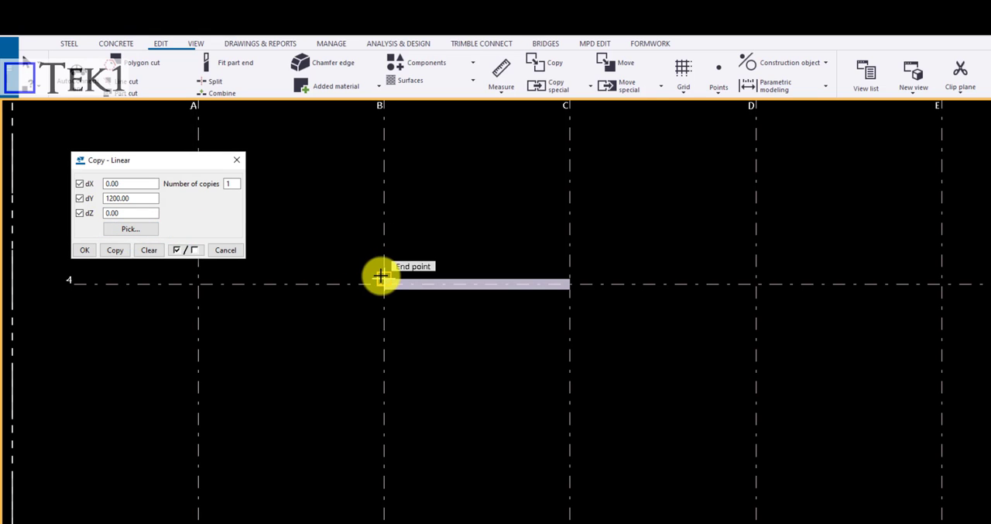
click(382, 283)
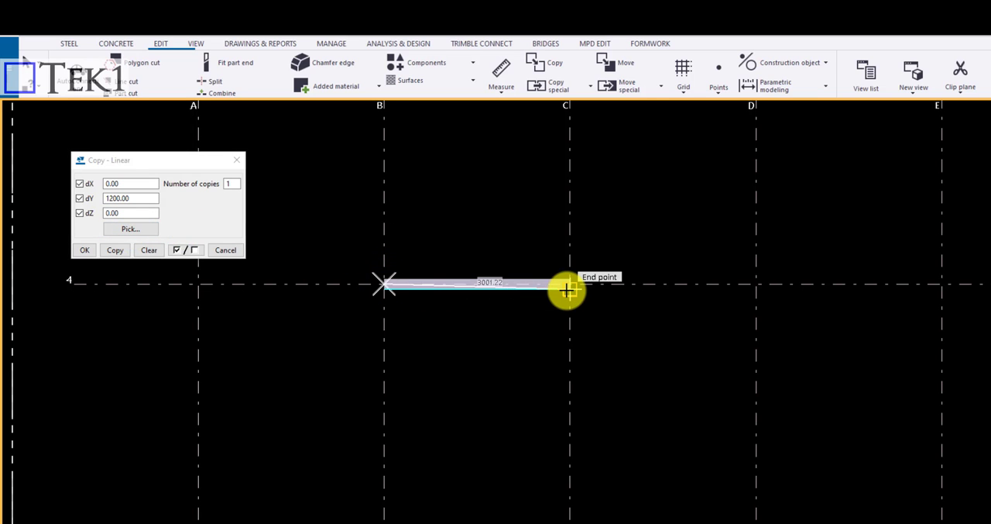
click(621, 285)
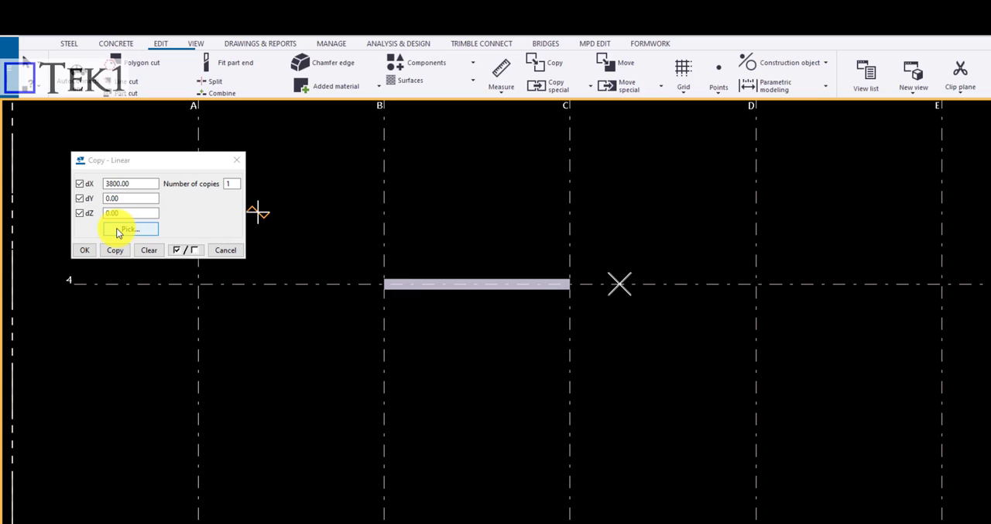
right_click(452, 237)
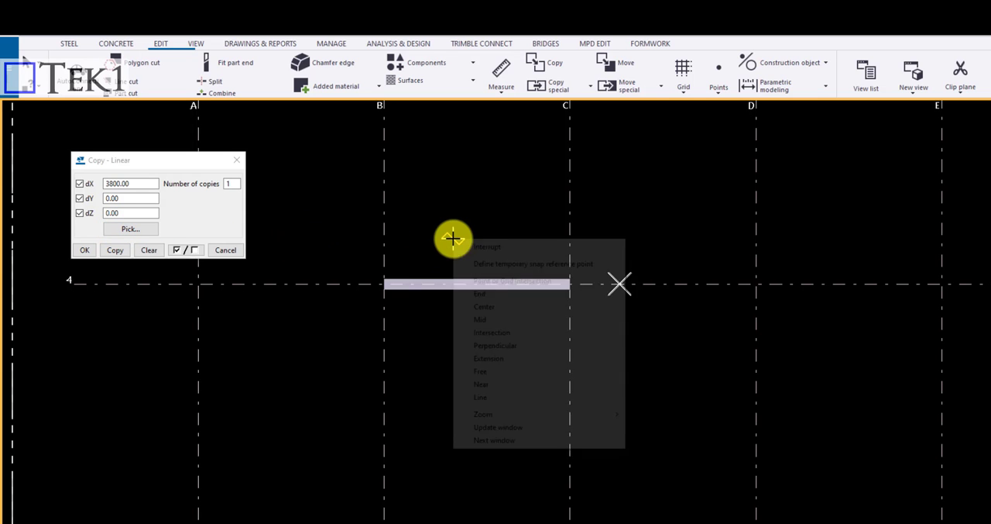
click(469, 248)
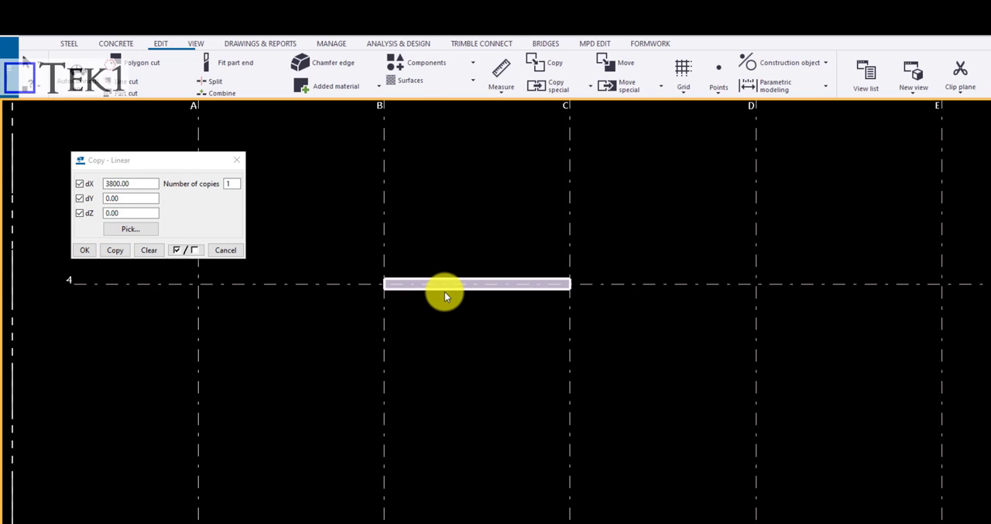
click(444, 288)
click(120, 255)
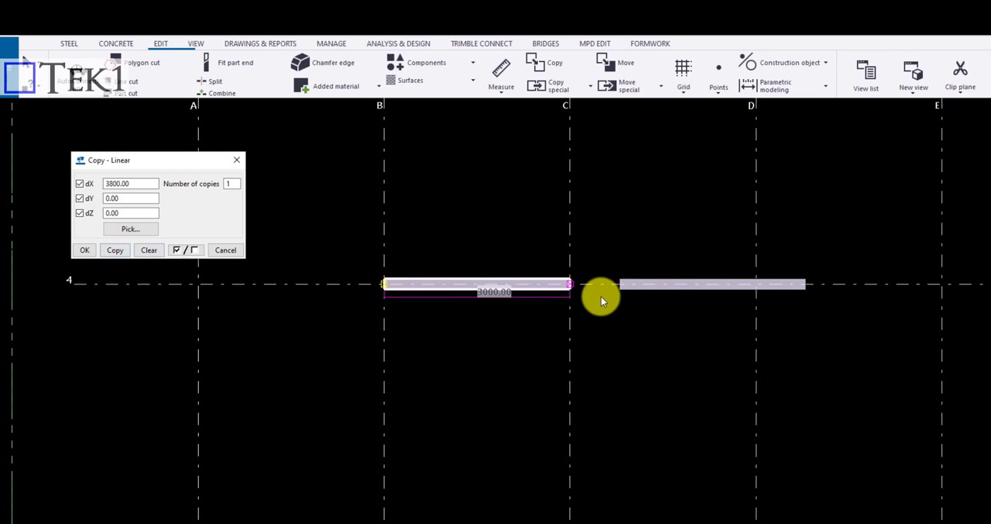
Try to copy the original beam again with the same 3800 mm dX offset, and cancel at the duplicates question
click(115, 250)
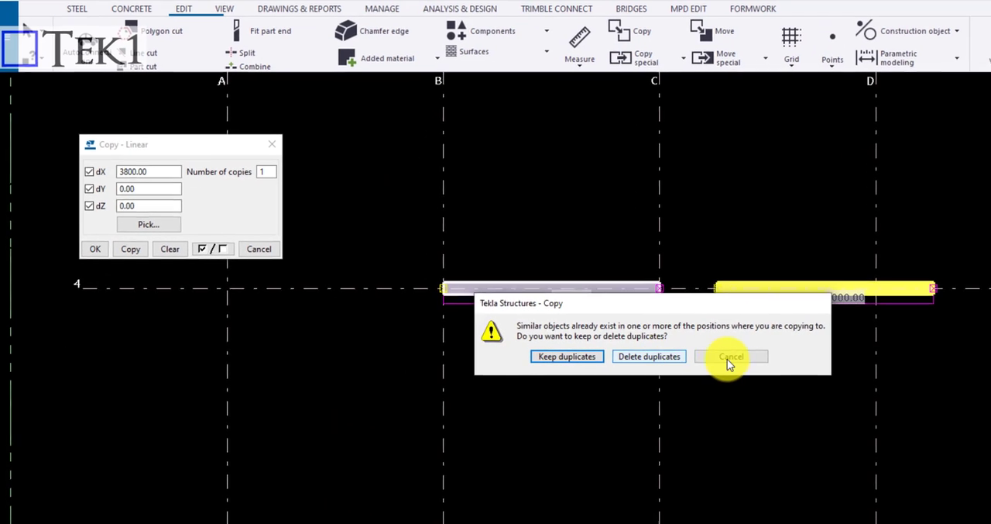
click(732, 357)
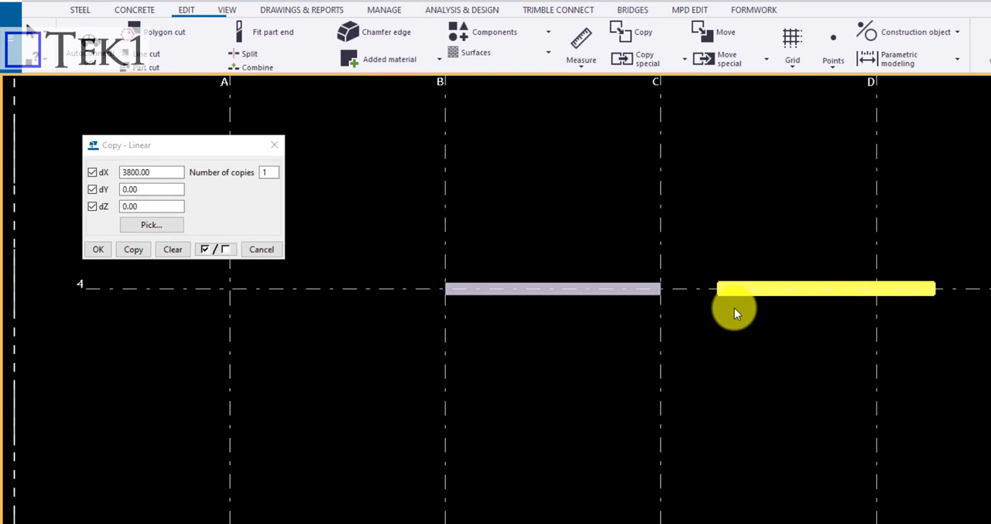
scroll(717, 294, up, 4)
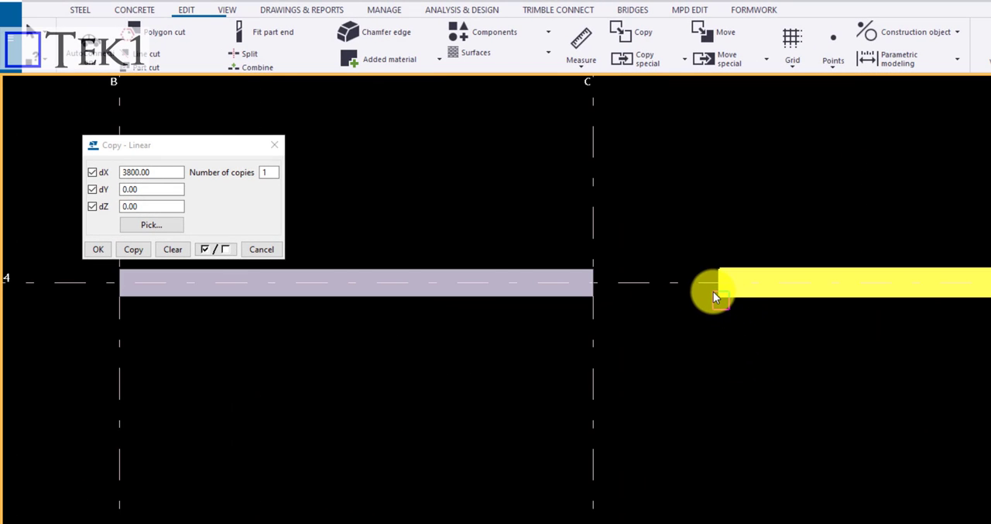
click(713, 291)
click(715, 334)
scroll(705, 290, down, 4)
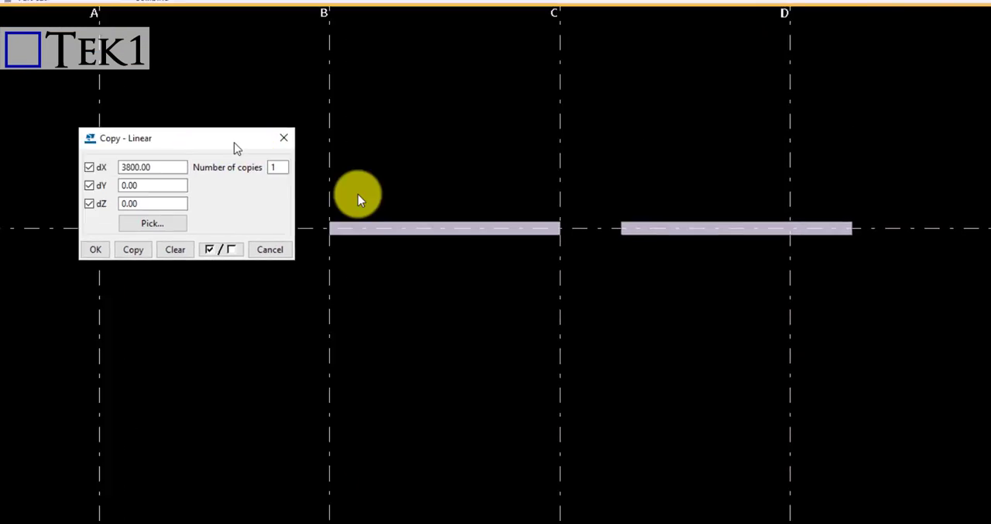
drag(730, 248, 921, 350)
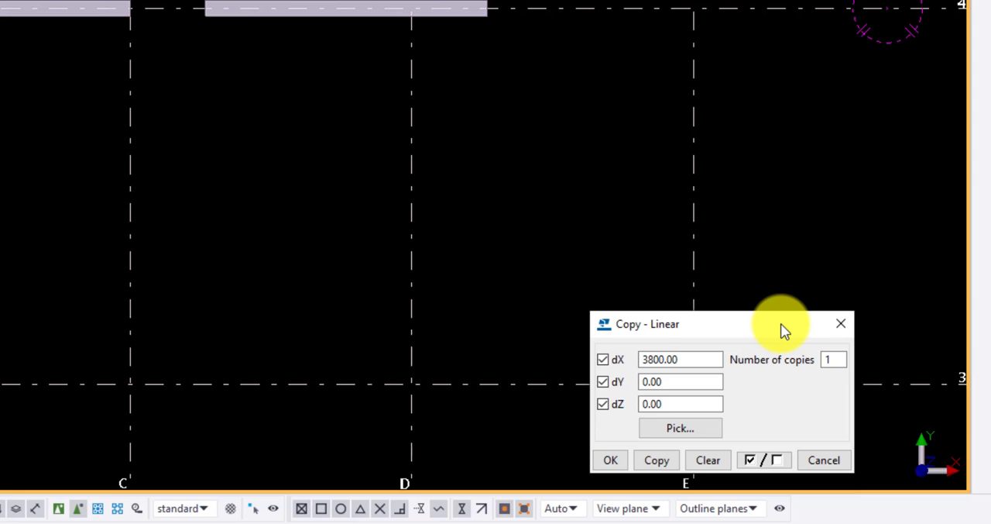
drag(781, 323, 219, 44)
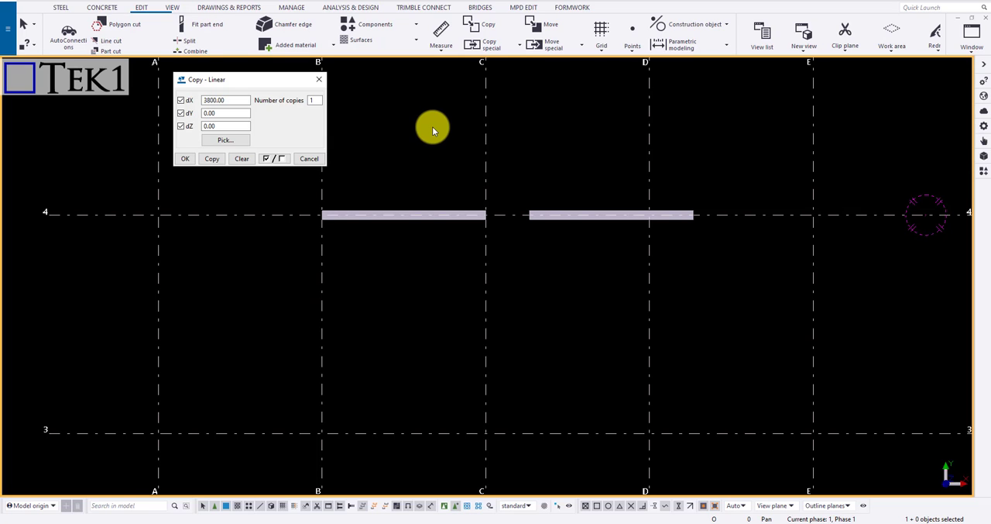
Start a rotated special copy and pick the original beam's end at grid intersection B-4 as the rotation origin
click(496, 51)
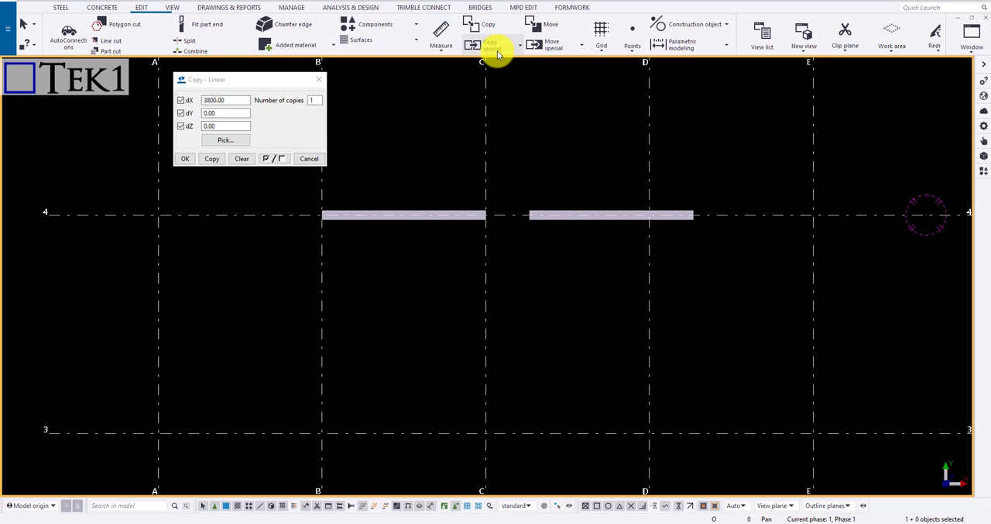
click(491, 106)
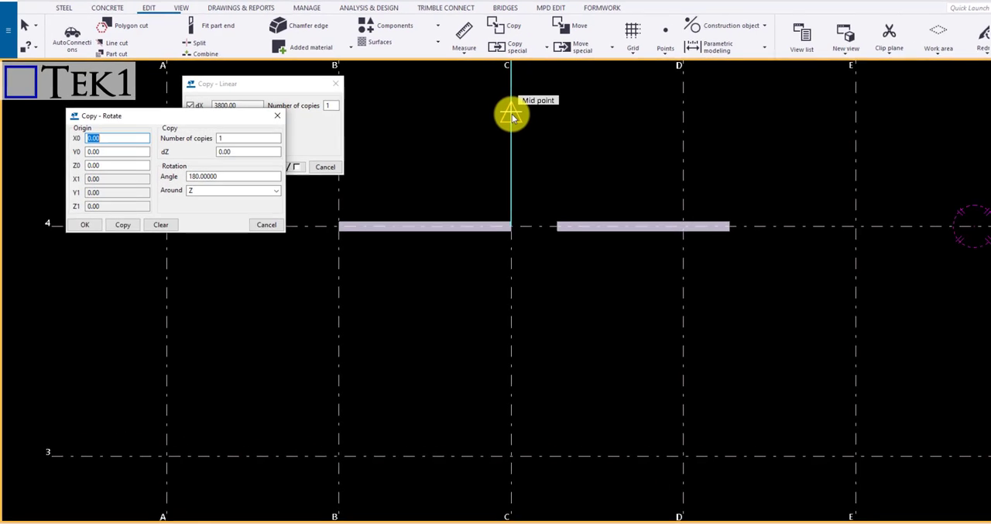
click(405, 101)
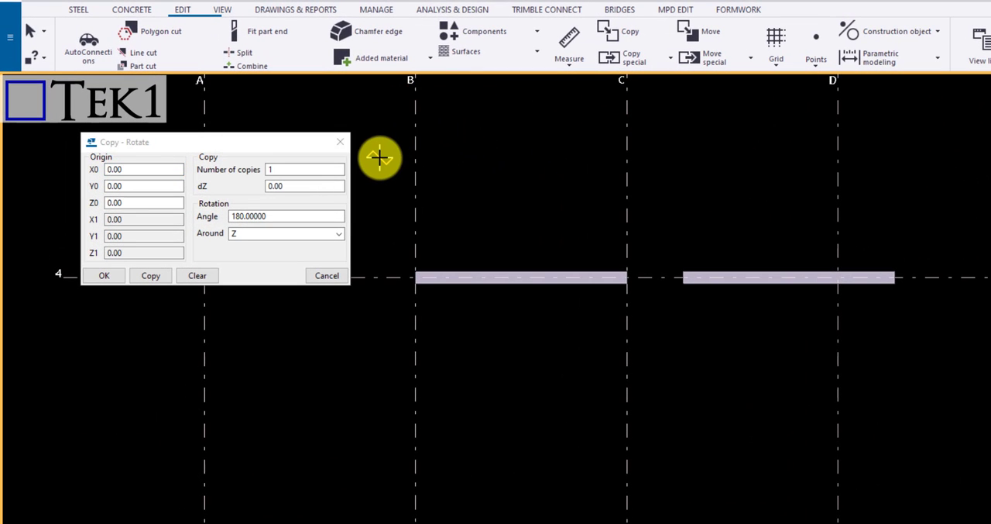
click(416, 279)
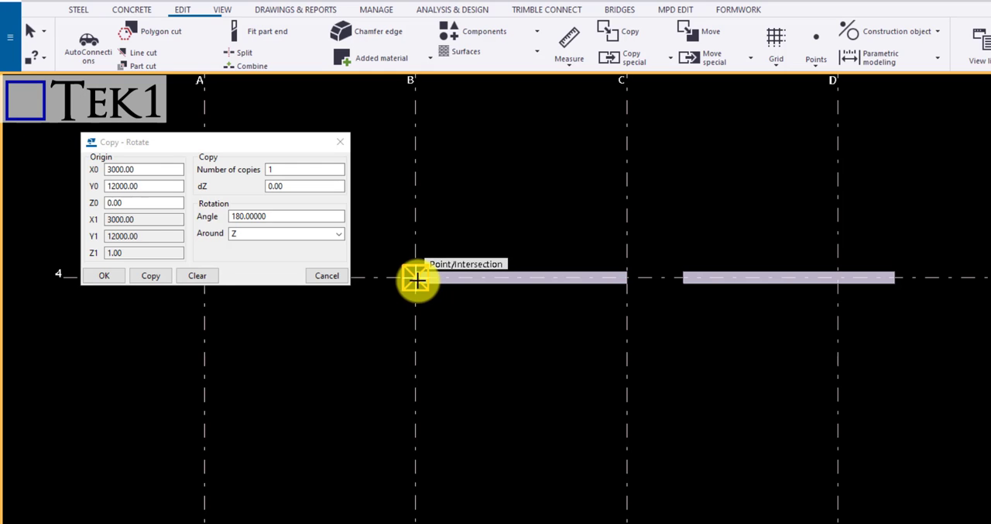
right_click(476, 222)
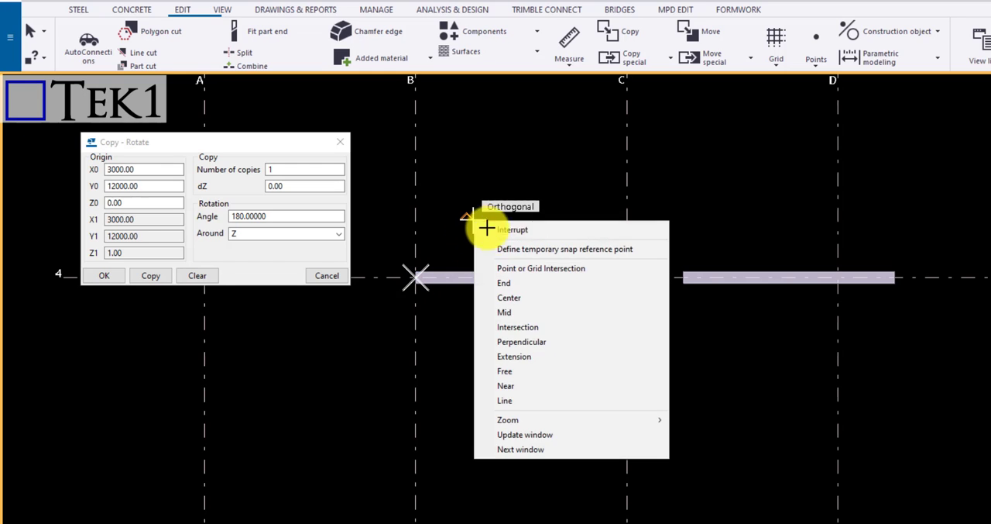
click(500, 229)
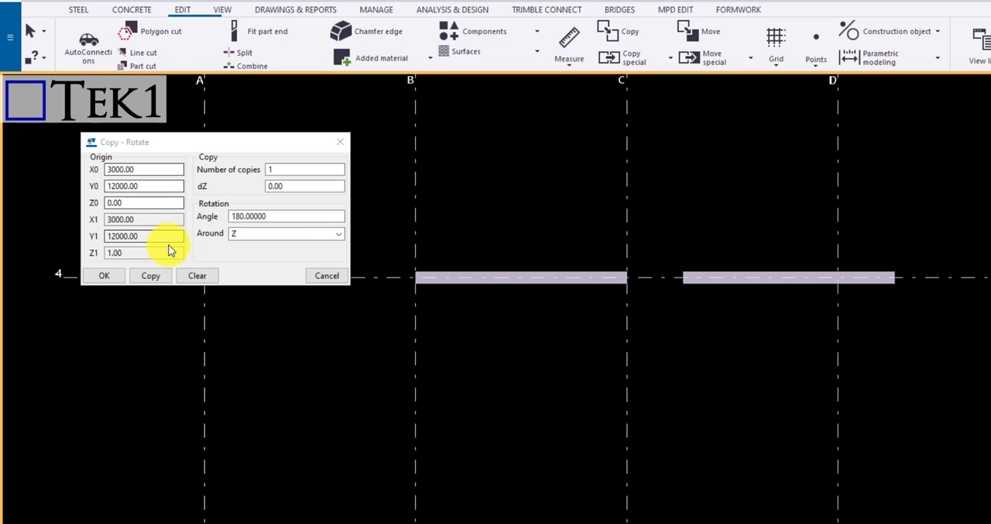
Make two rotated copies of the original beam at a 20° angle around Z
double_click(277, 169)
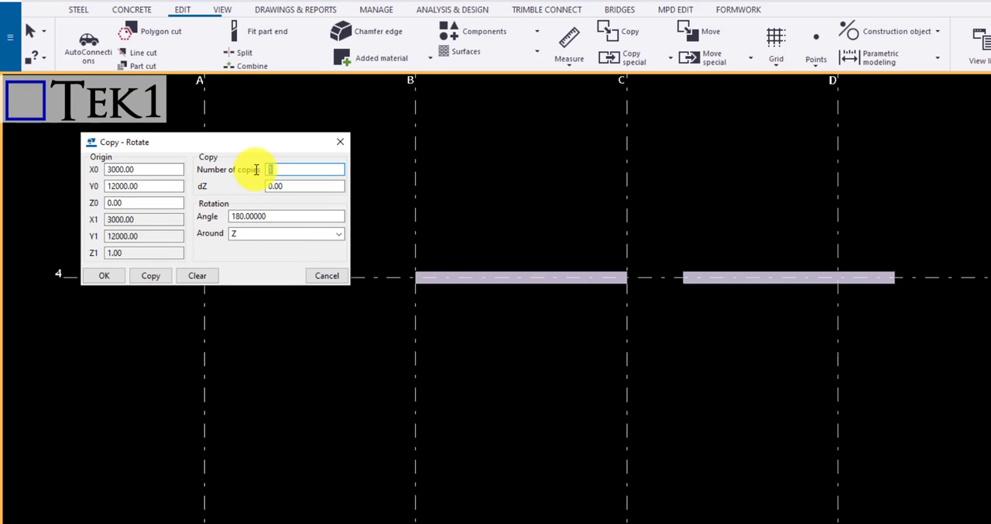
text(2)
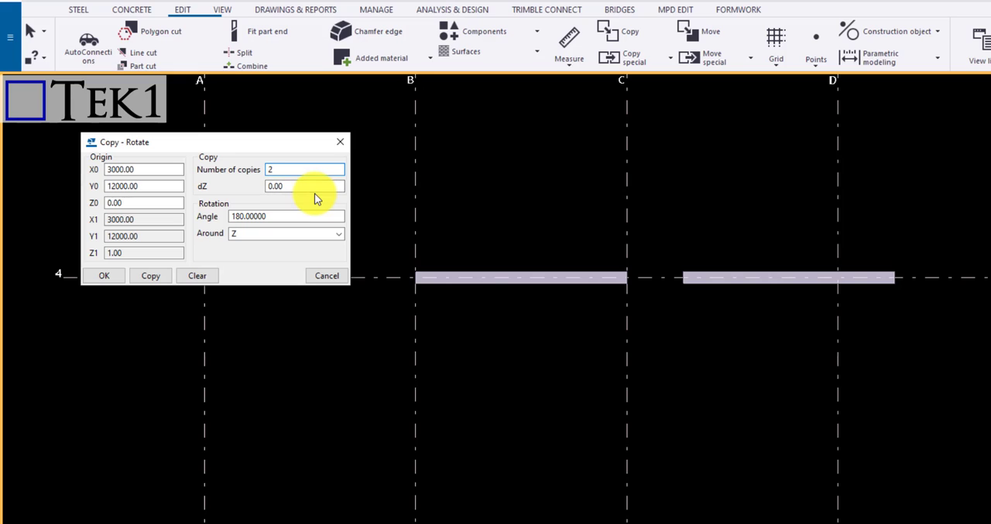
drag(286, 218, 198, 218)
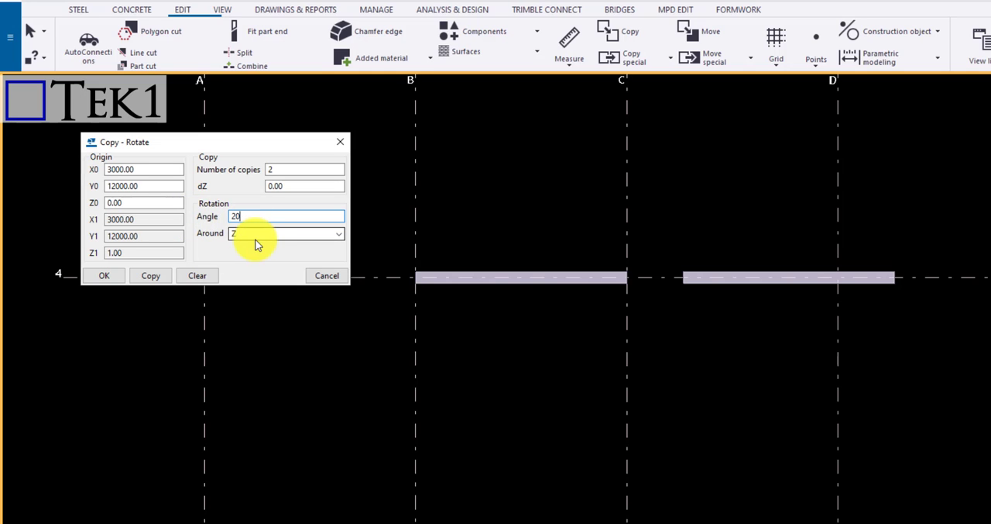
click(456, 285)
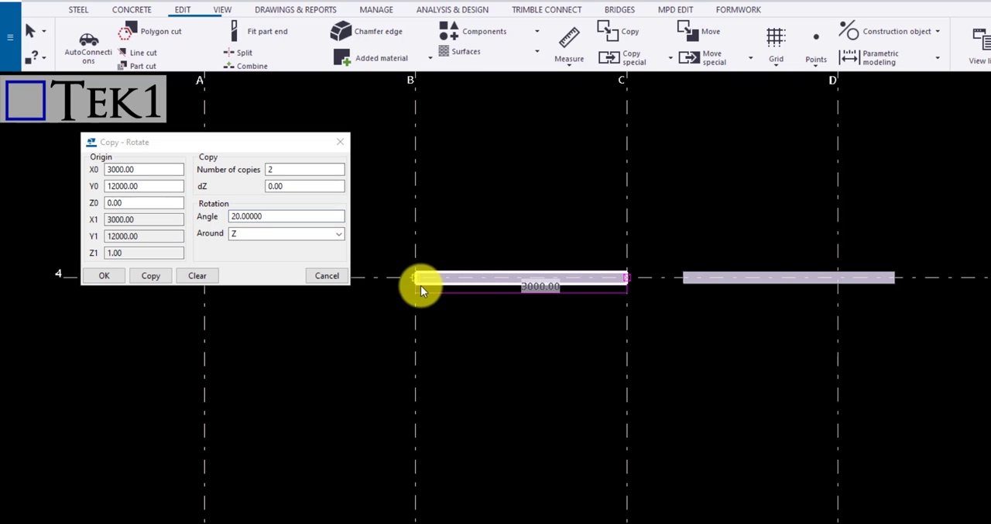
click(156, 279)
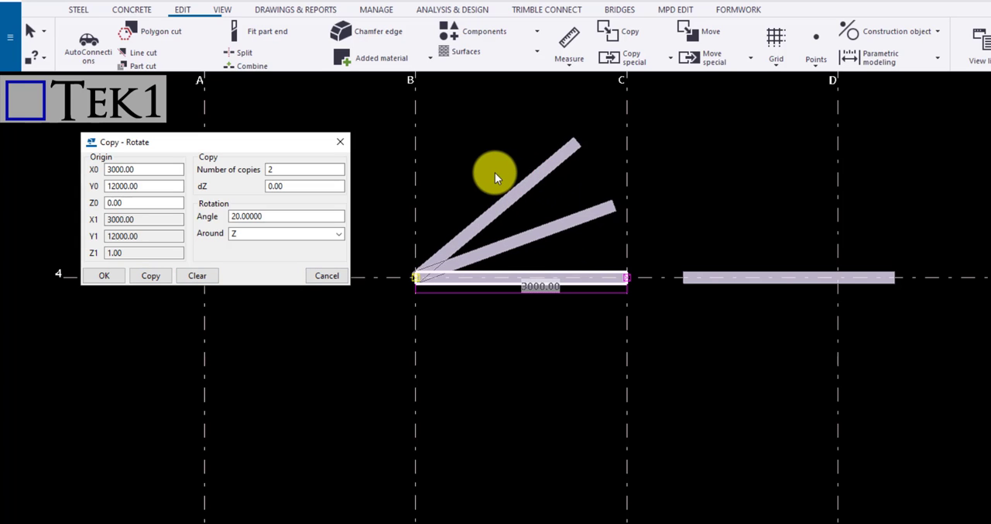
Make two more 20° rotated copies from the outermost rotated beam with dZ set to 200, and inspect the stepped fan in 3D
scroll(438, 151, up, 1)
scroll(438, 151, up, 1)
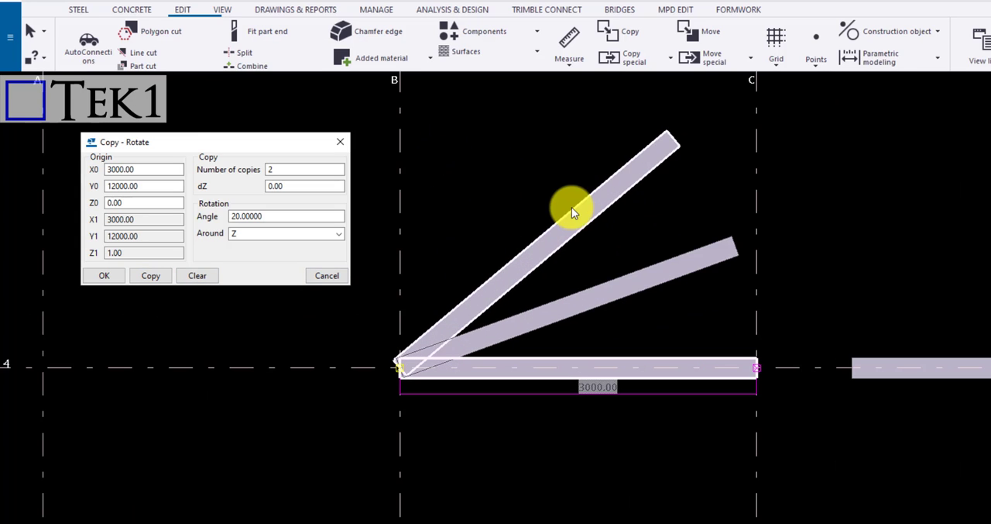
ctrl+middle_drag(658, 281, 829, 267)
double_click(309, 186)
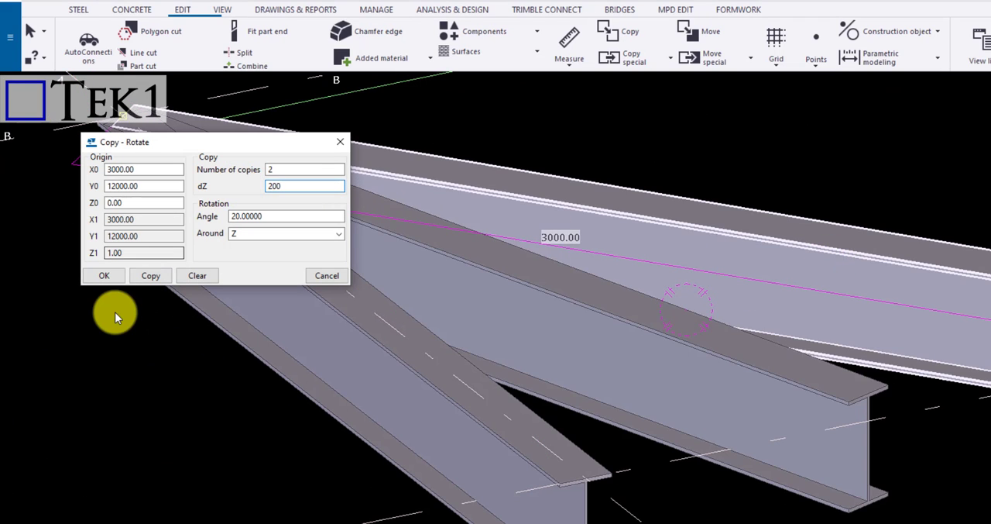
click(148, 278)
ctrl+middle_drag(565, 379, 746, 170)
ctrl+middle_drag(798, 190, 803, 195)
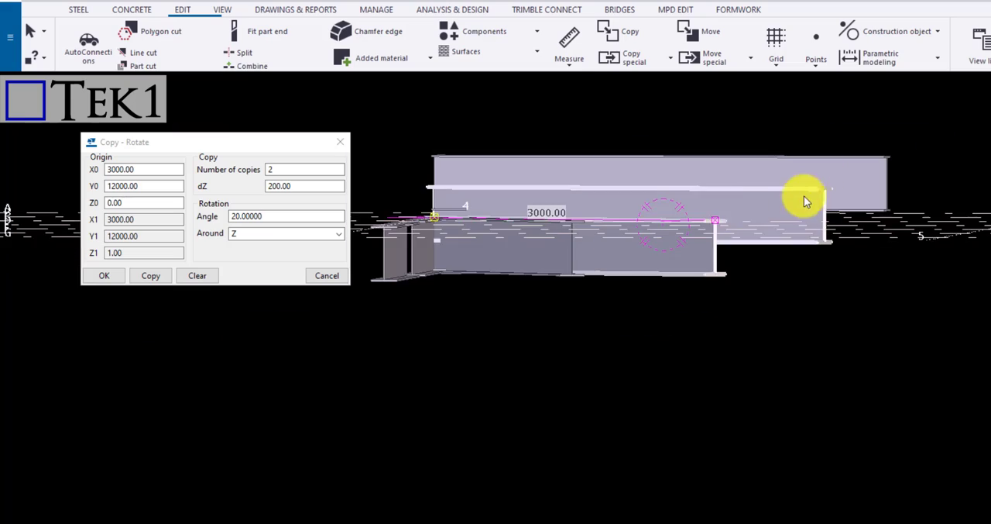
ctrl+middle_drag(615, 212, 750, 325)
scroll(740, 326, down, 3)
scroll(629, 320, down, 2)
middle_drag(663, 327, 538, 303)
click(770, 275)
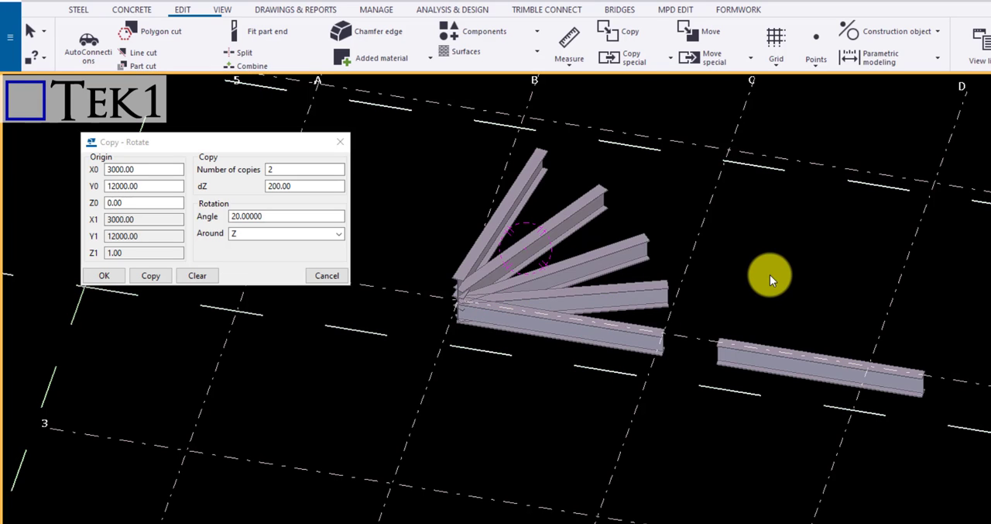
Return to plan view and copy the separate beam near grid D straight down from its end to below grid line 4
key(ctrl+p)
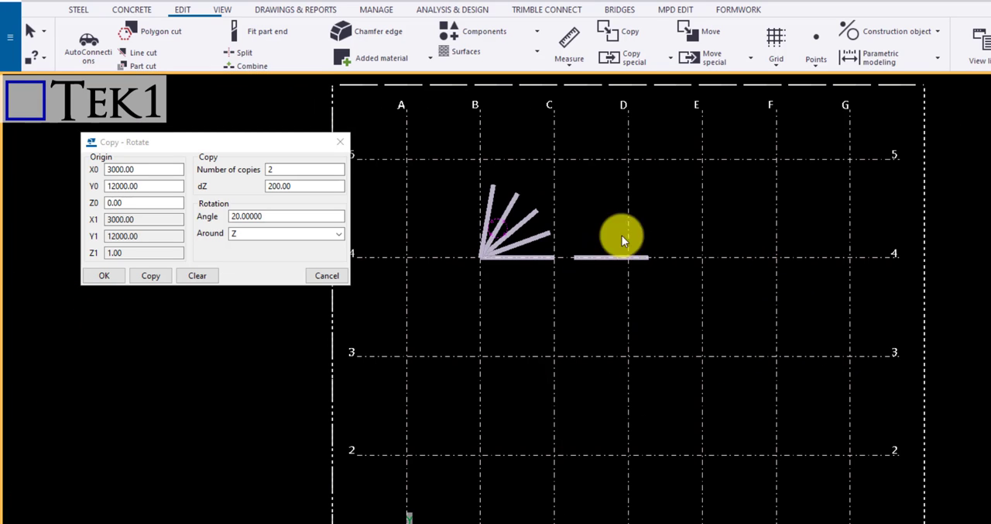
scroll(478, 238, up, 6)
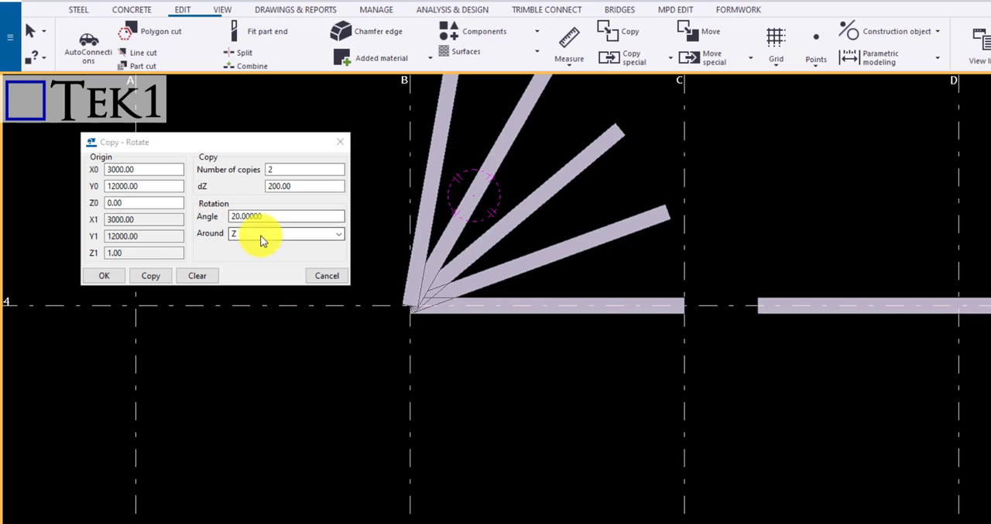
click(787, 309)
right_click(865, 223)
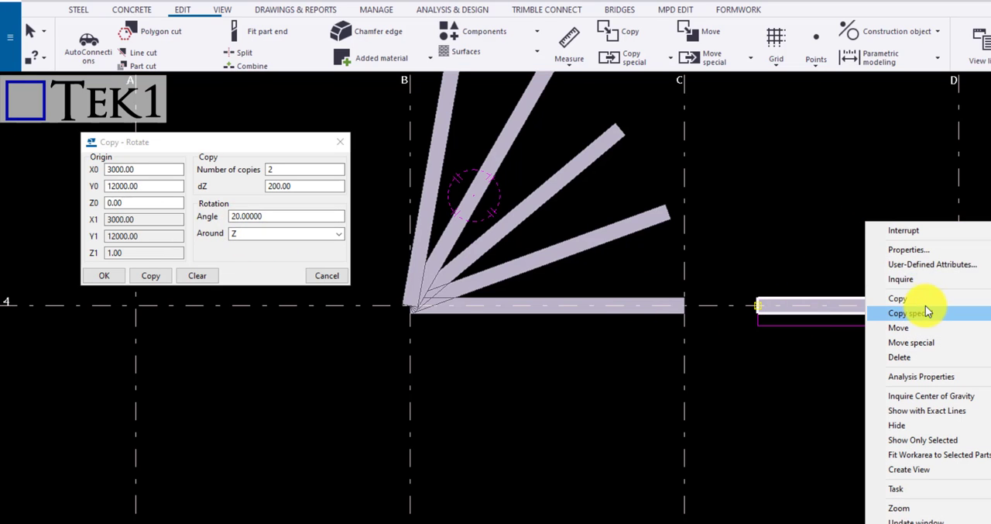
click(906, 299)
click(757, 306)
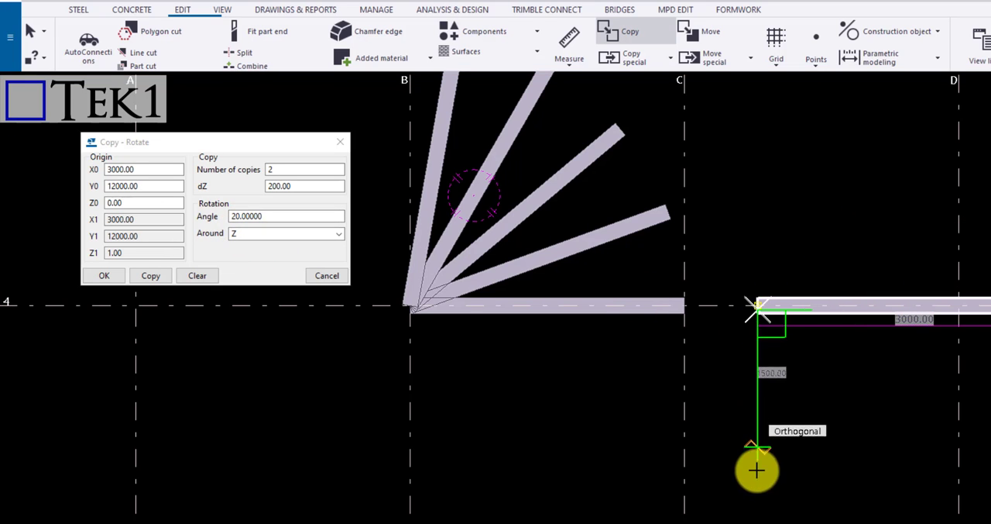
click(757, 507)
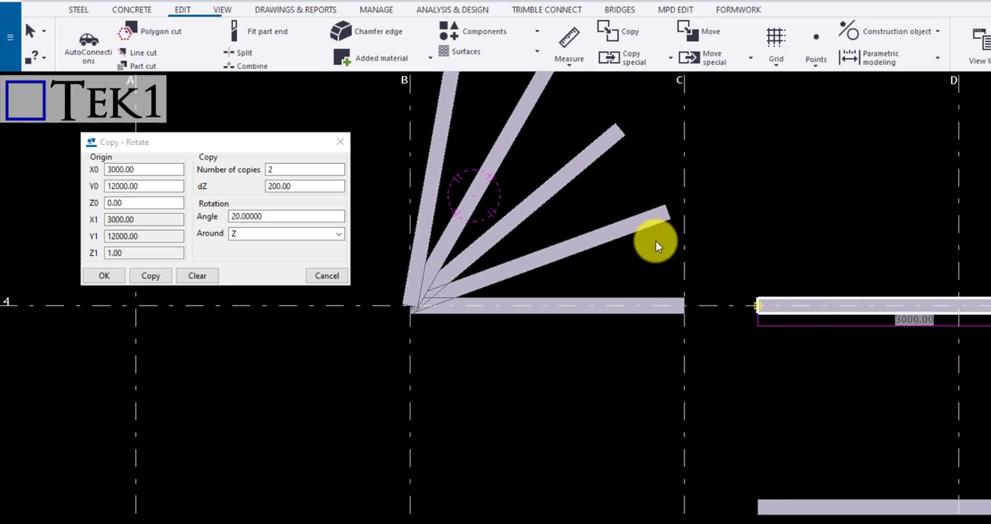
click(256, 234)
click(240, 258)
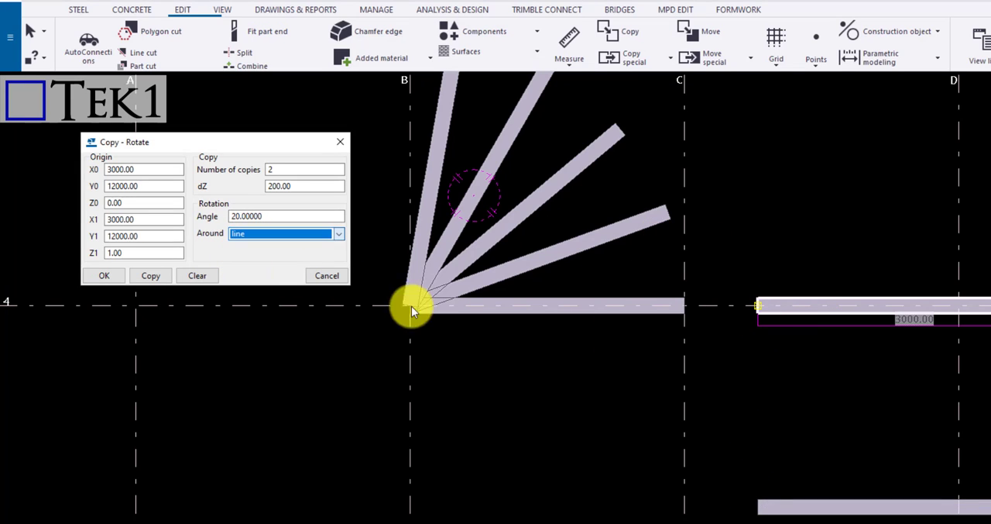
scroll(822, 314, up, 2)
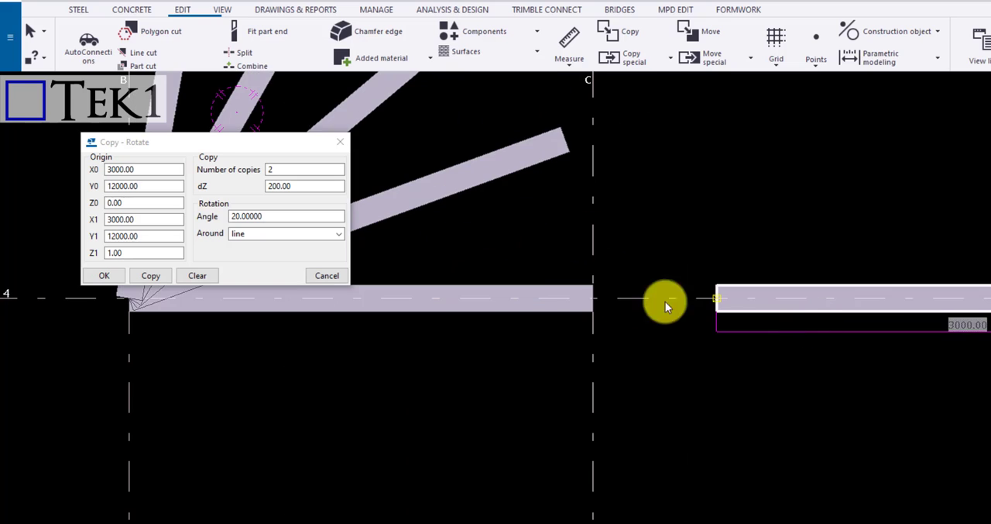
ctrl+middle_drag(651, 247, 658, 245)
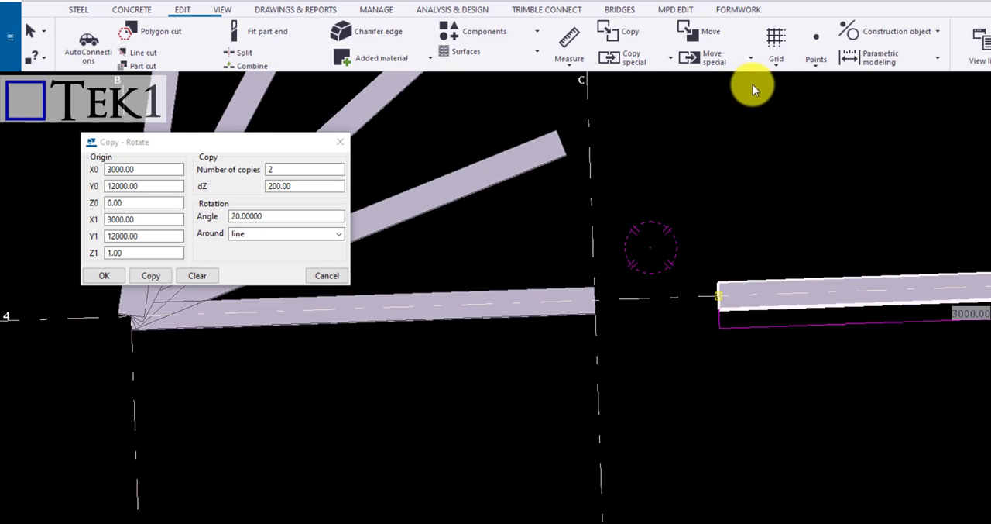
scroll(772, 205, down, 2)
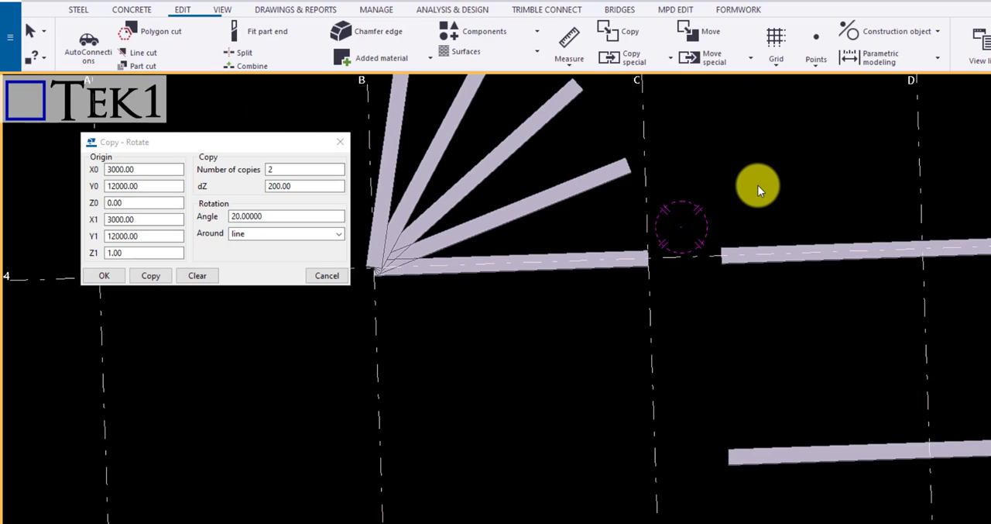
scroll(758, 185, down, 3)
scroll(620, 259, up, 4)
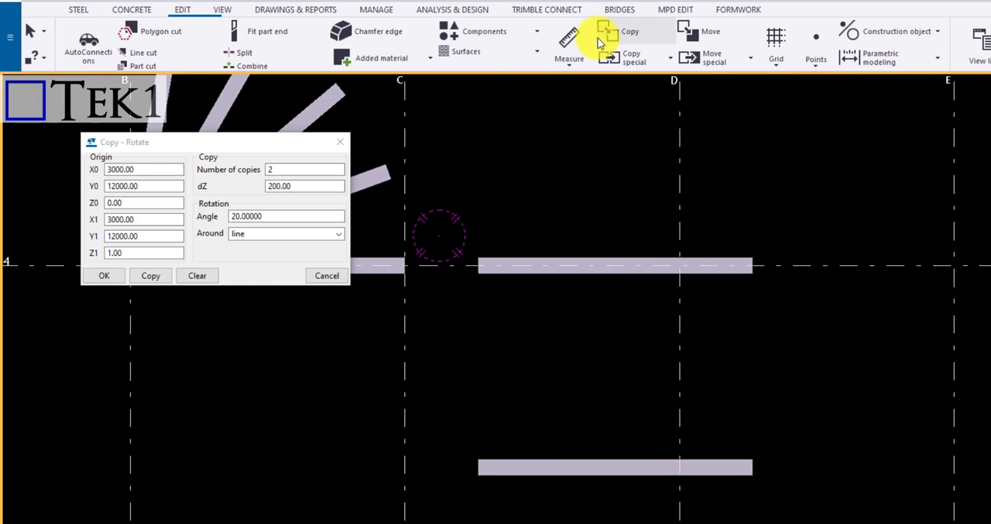
Start a rotated special copy around a line and pick both ends of the grid line 4 beam near grid D as the axis
click(643, 67)
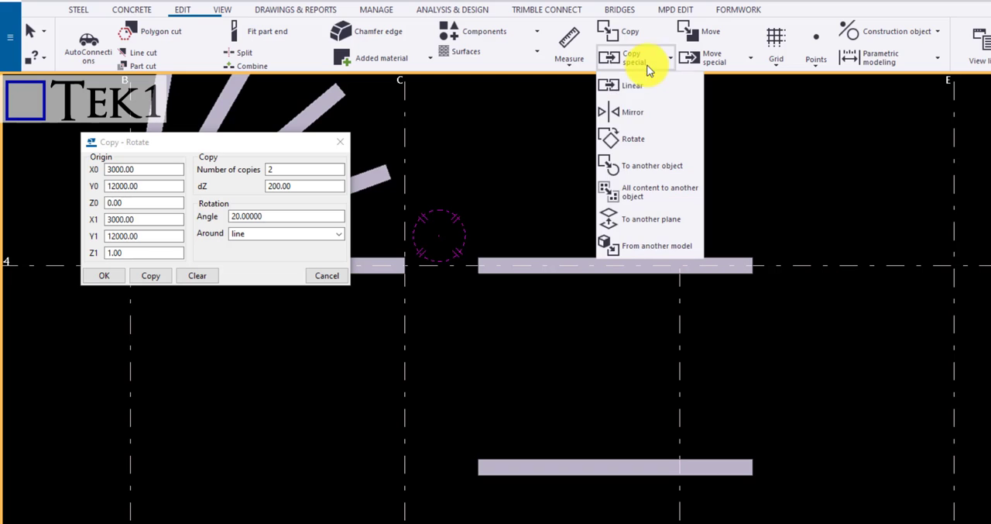
click(635, 142)
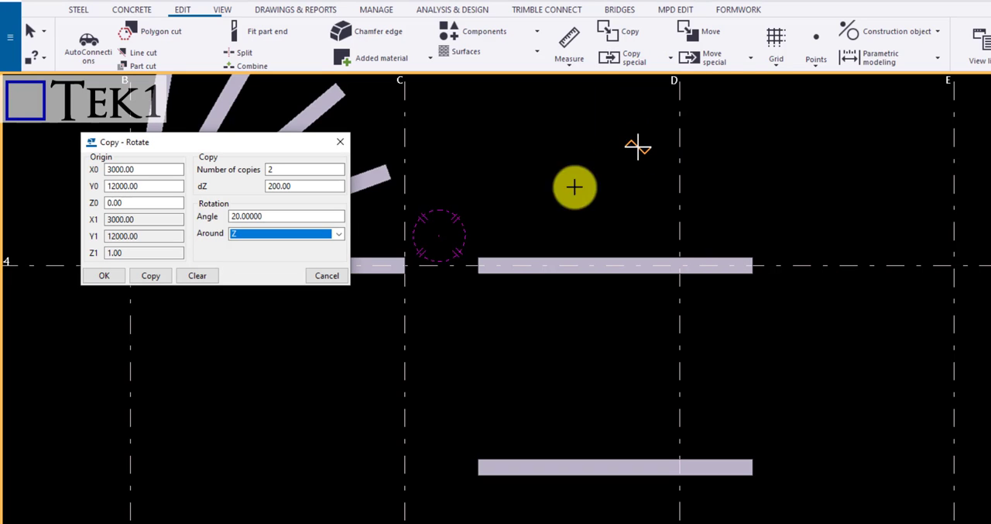
click(291, 234)
click(272, 257)
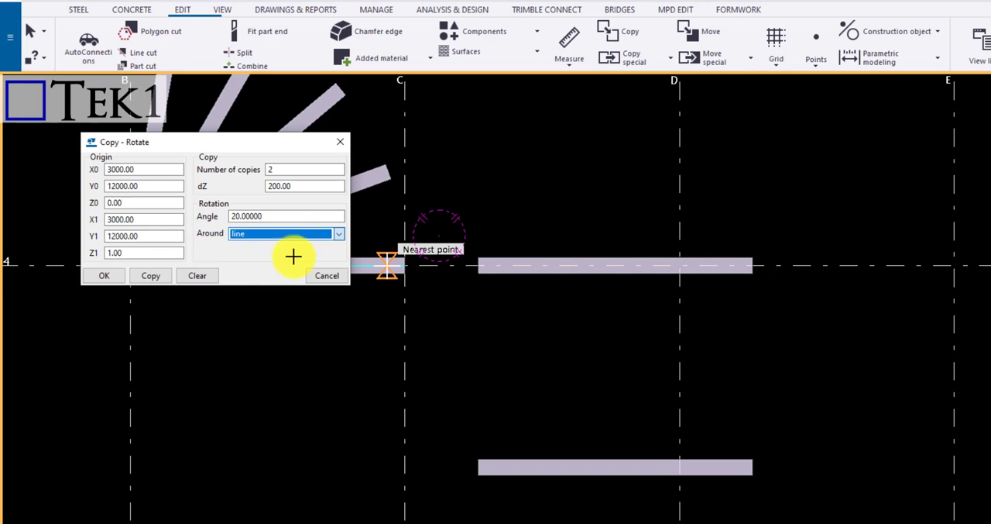
click(478, 265)
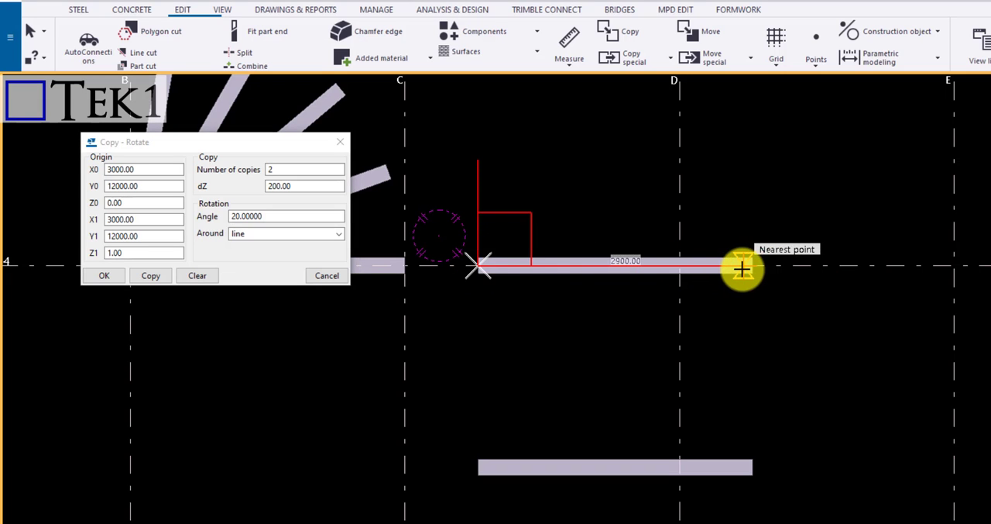
click(721, 269)
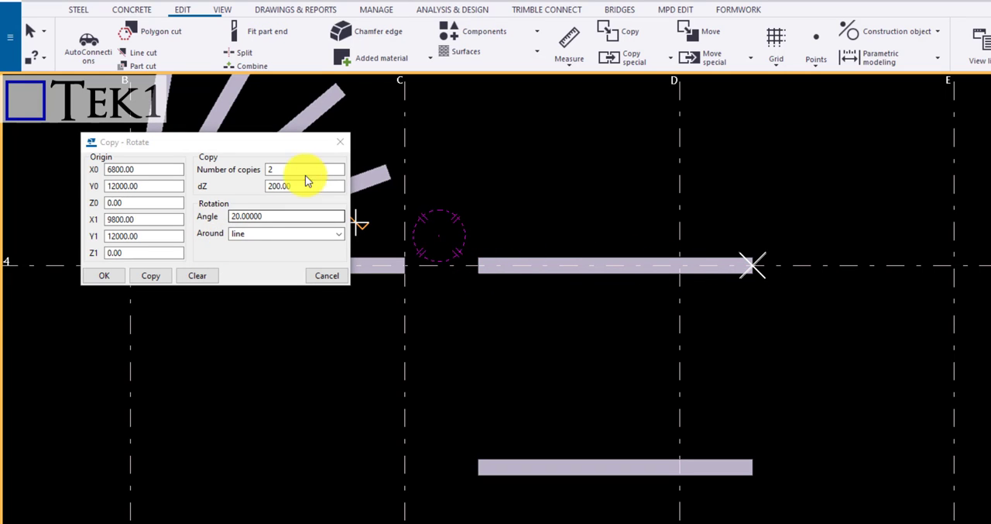
Set dZ to 0 and make two copies of the beam near grid D, rotated 20° around the picked line
double_click(277, 185)
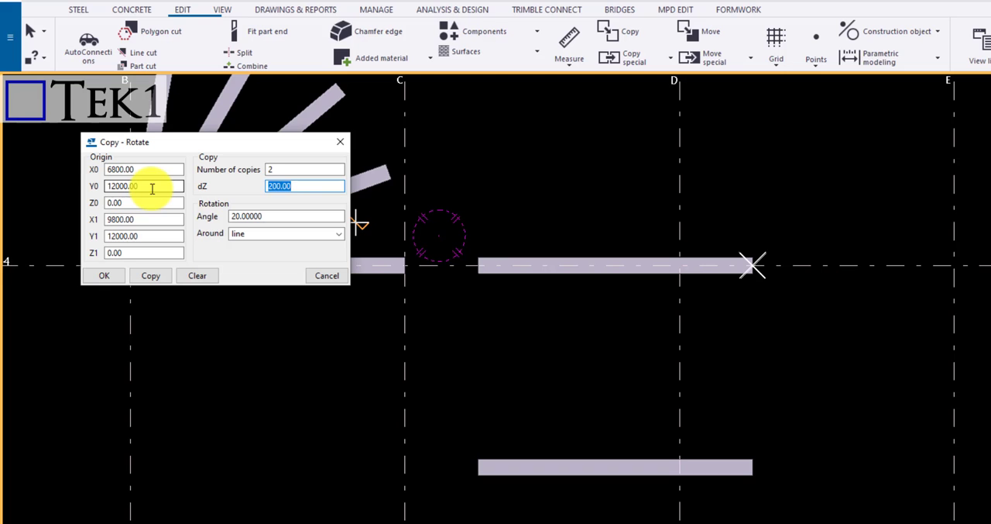
text(0)
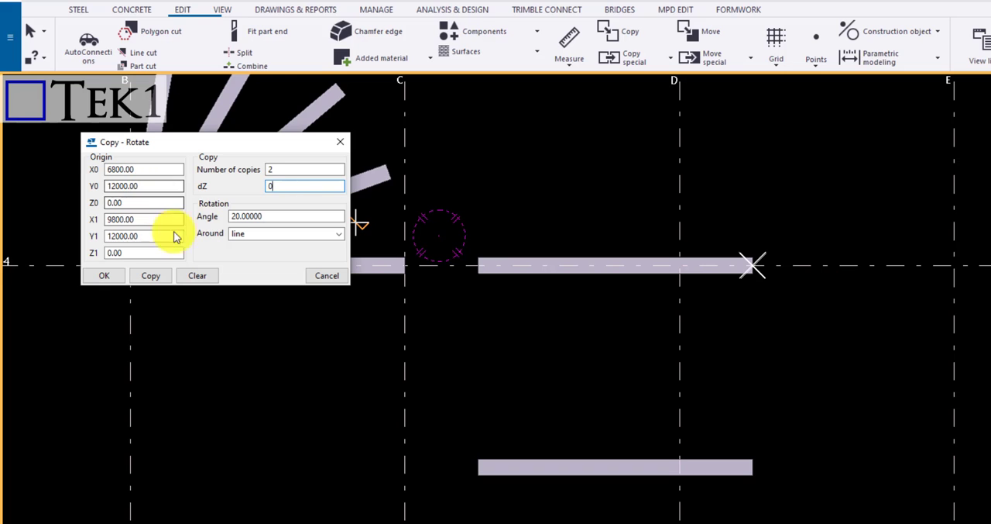
click(151, 276)
scroll(503, 277, up, 3)
right_click(502, 203)
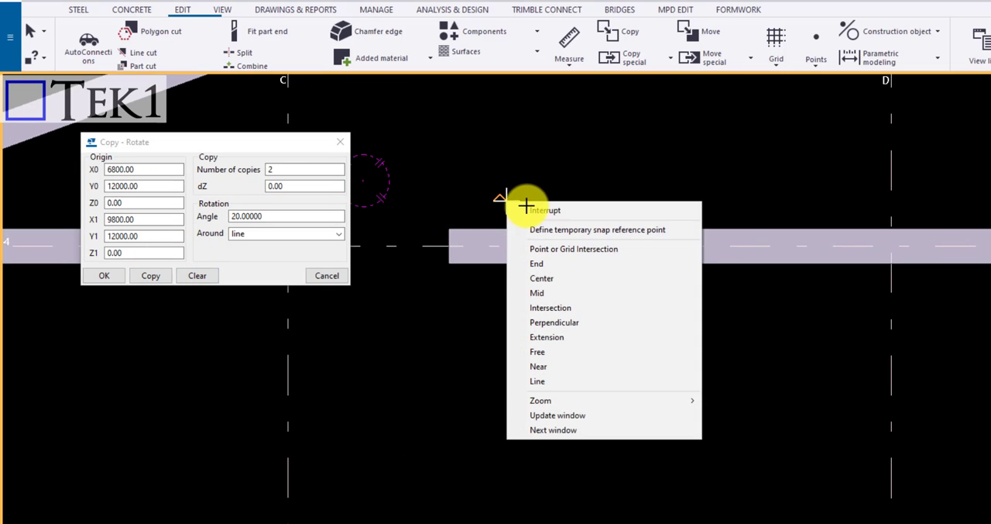
click(523, 210)
click(461, 256)
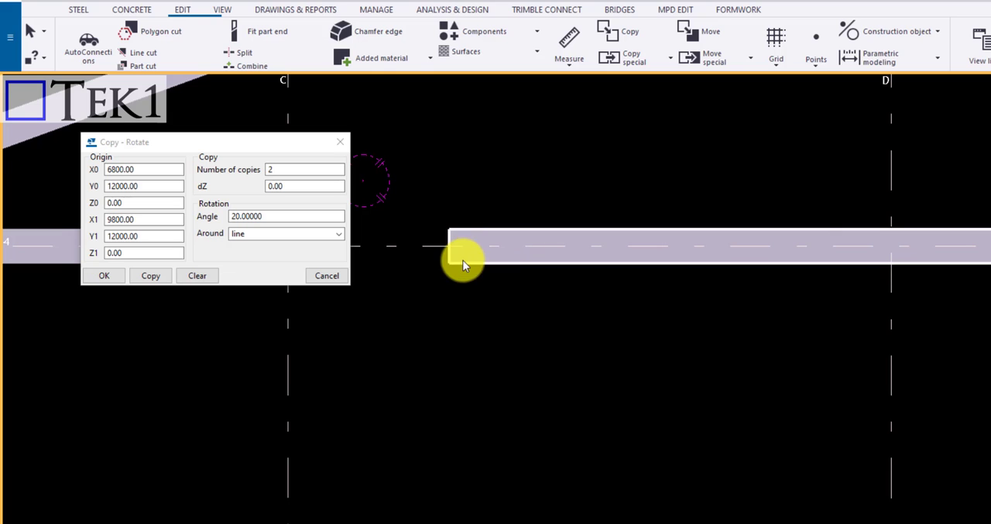
click(157, 283)
scroll(525, 211, down, 3)
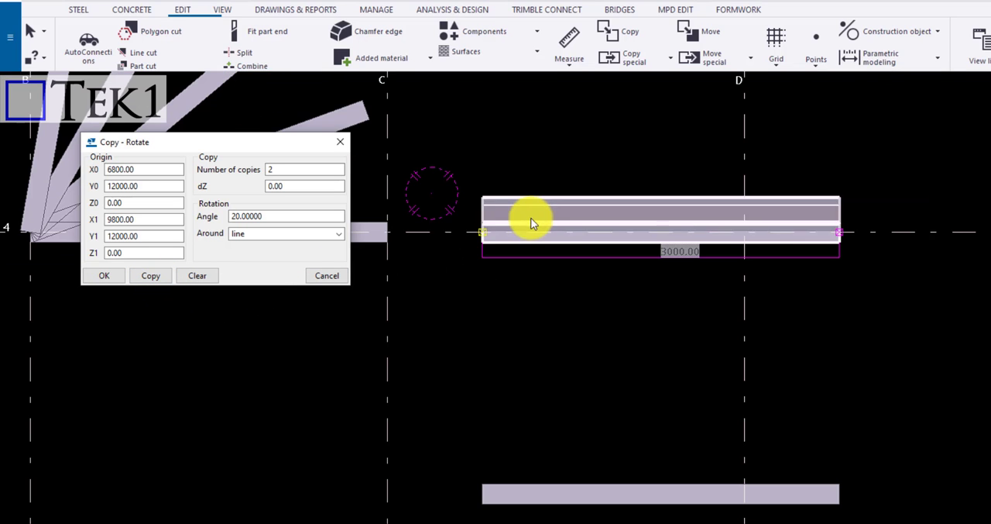
Start a rotated special copy and pick a vertical axis at the end of the beam between grid lines 3 and 4 near grid D
ctrl+middle_drag(490, 320, 663, 166)
scroll(428, 313, up, 4)
scroll(406, 283, down, 2)
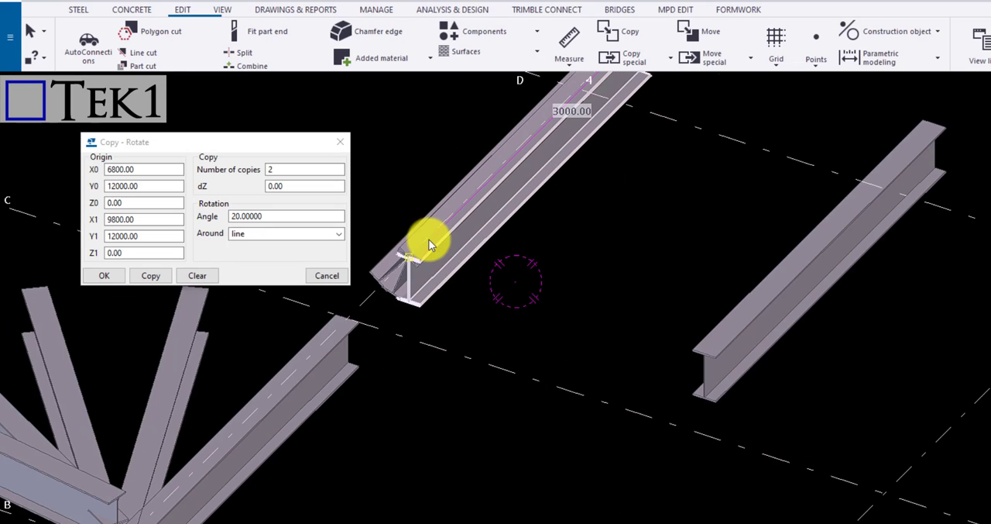
scroll(726, 403, up, 6)
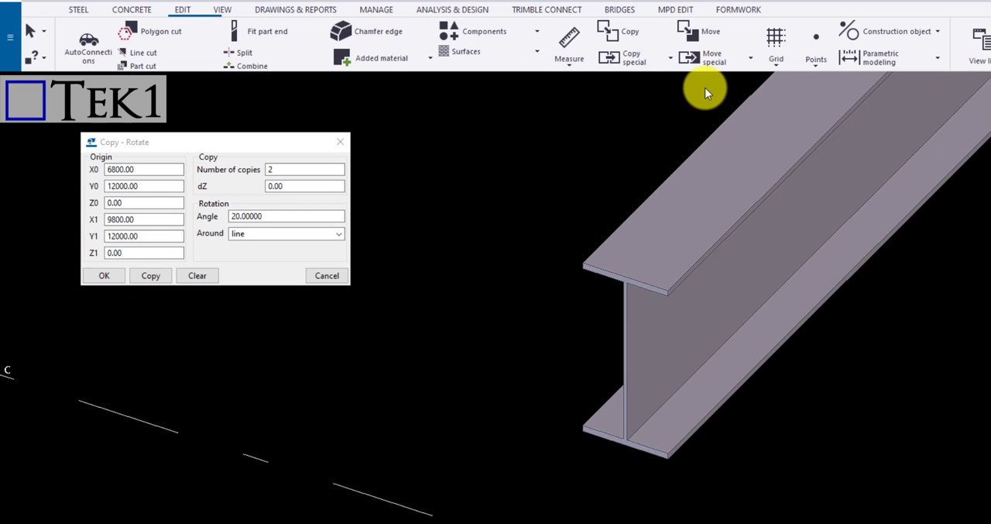
click(648, 61)
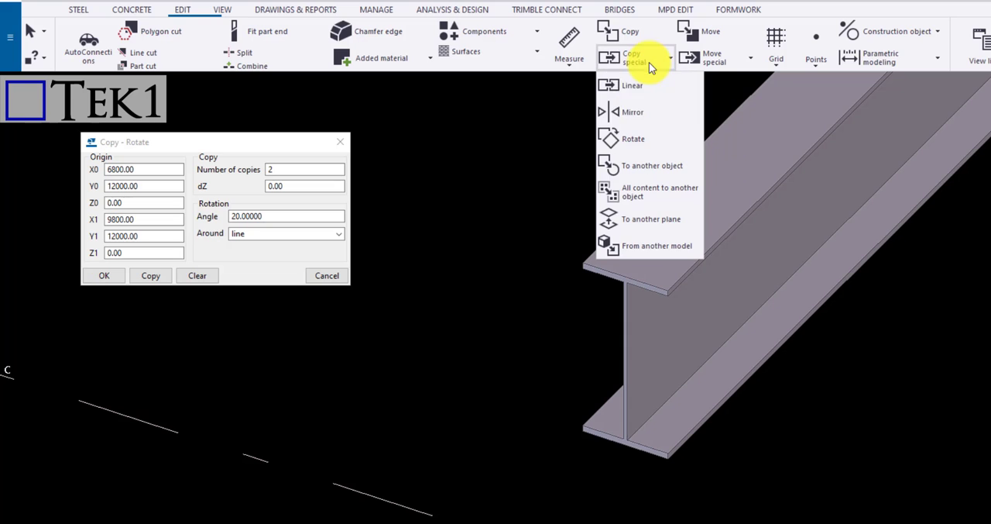
click(648, 136)
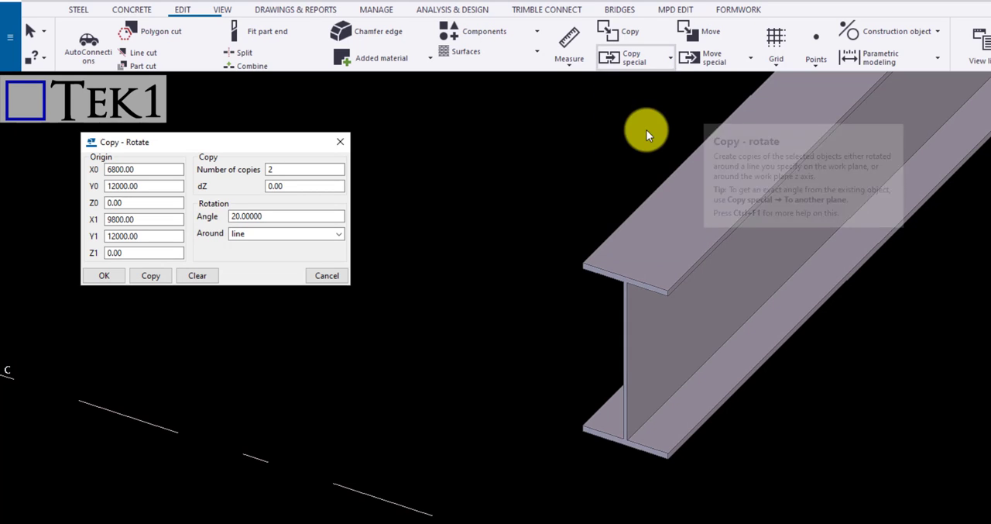
click(626, 274)
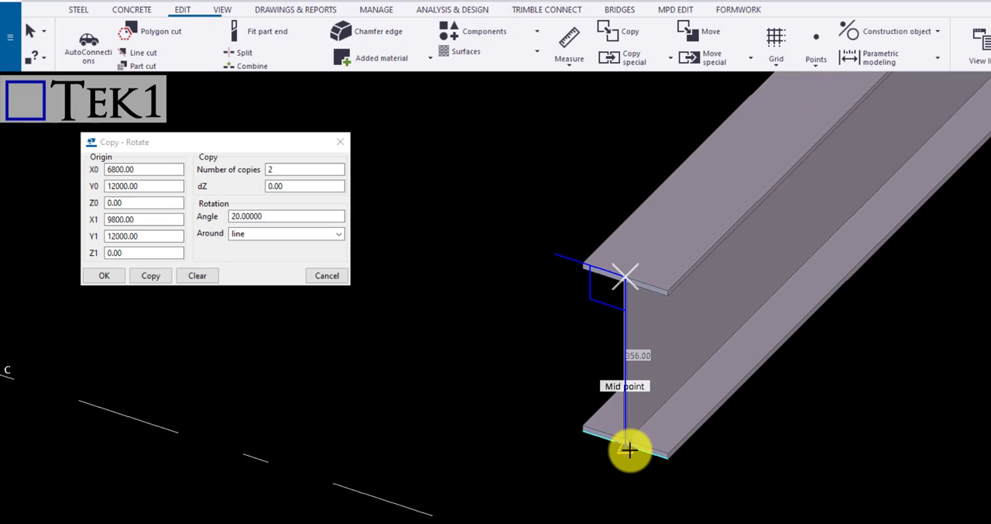
click(629, 449)
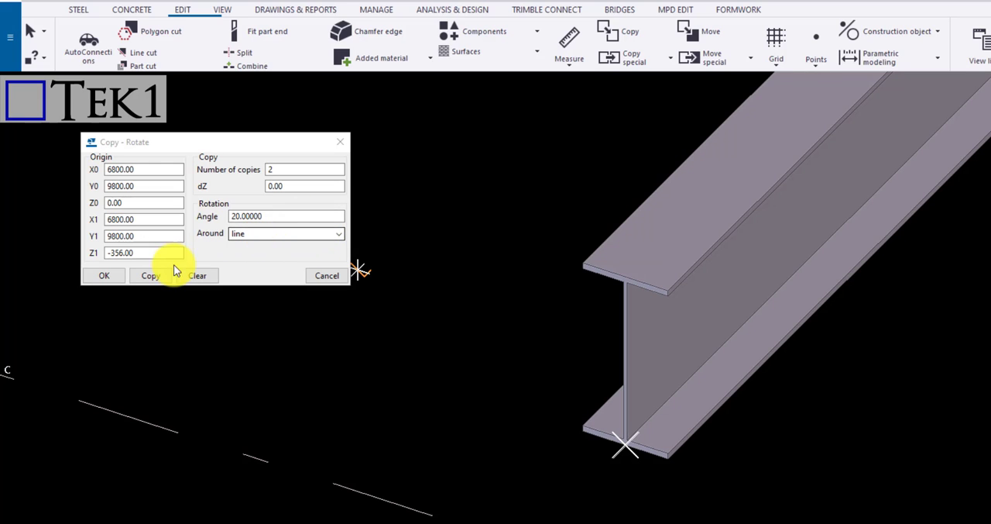
Make two copies rotated 20° around the picked vertical line, end the command and inspect the copies in 3D
click(152, 275)
scroll(679, 370, down, 4)
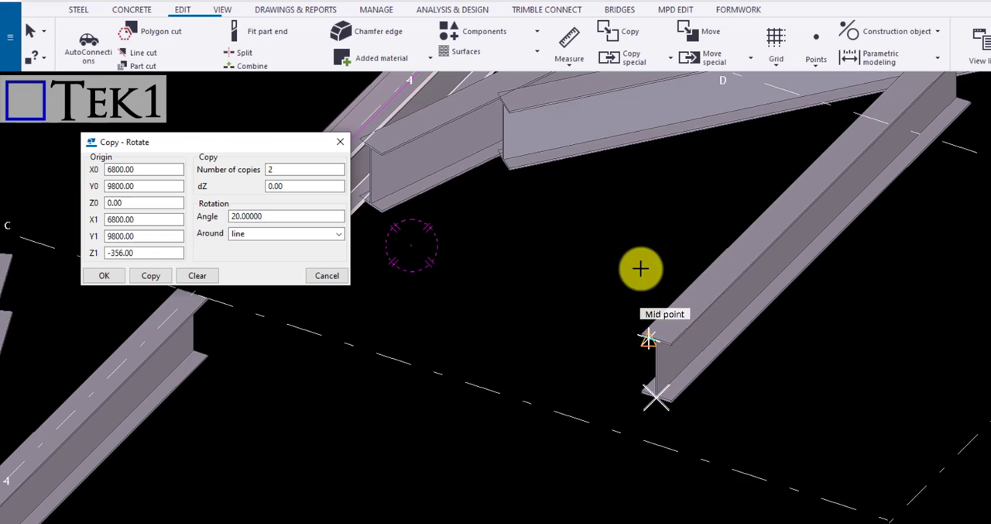
right_click(640, 268)
click(656, 279)
scroll(660, 313, down, 3)
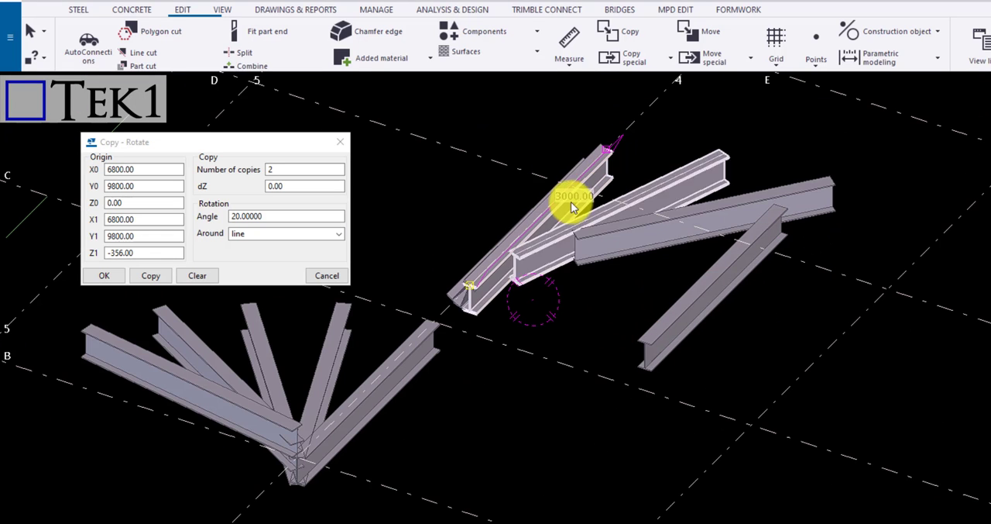
scroll(740, 302, down, 3)
ctrl+middle_drag(740, 303, 540, 358)
Undo the rotated copies around the vertical line, redo them to compare, and undo them again
key(ctrl+z)
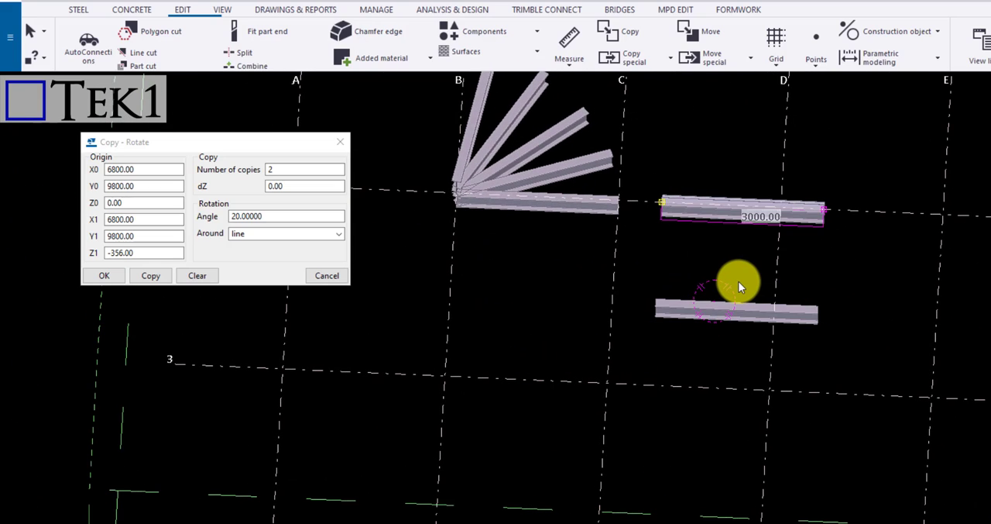
key(ctrl+y)
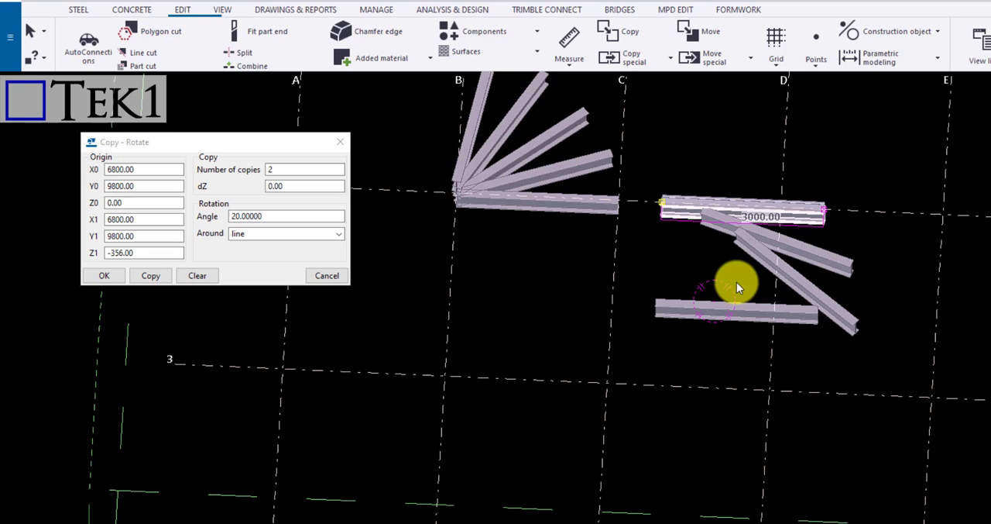
key(ctrl+z)
scroll(712, 233, up, 4)
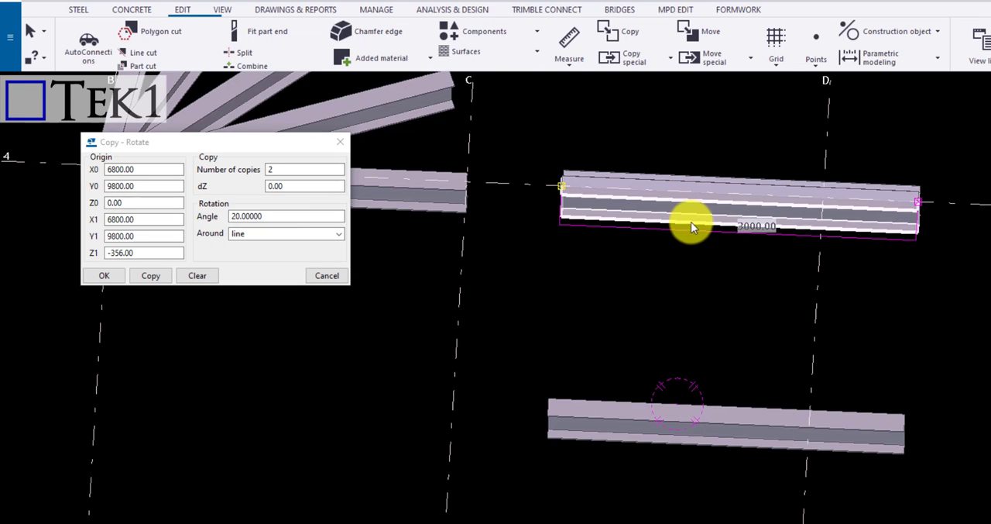
scroll(820, 326, down, 4)
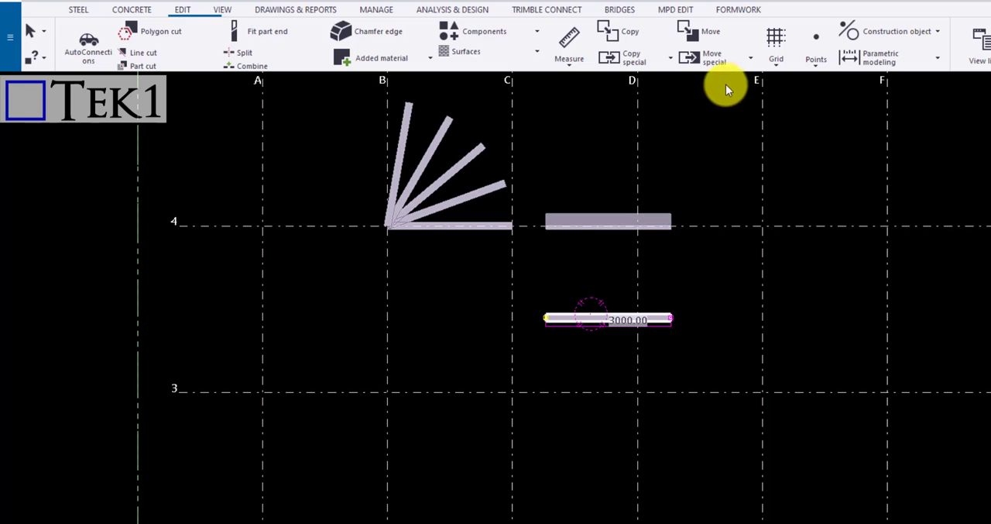
Make a mirrored copy of the beam between grid lines 3 and 4 near grid D, using grid line E as the mirror line
click(636, 58)
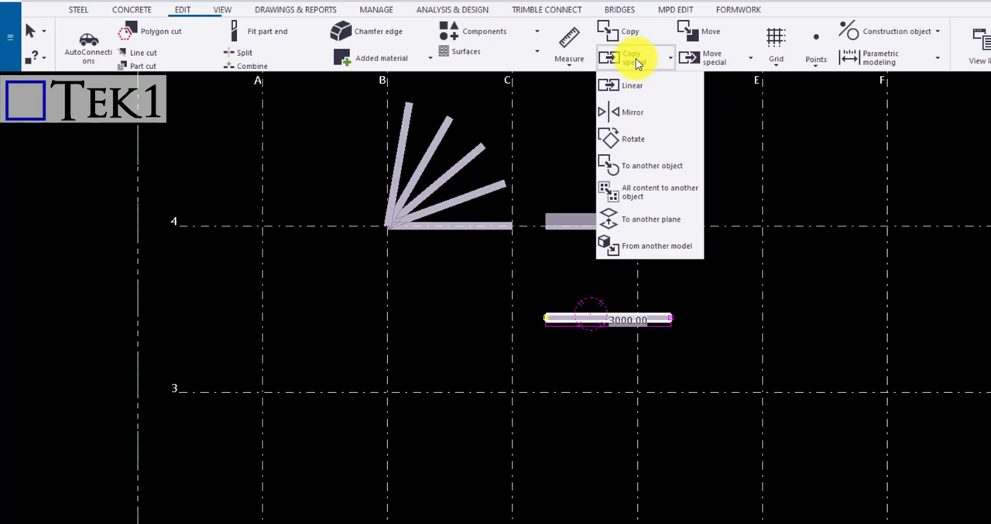
click(643, 110)
click(764, 390)
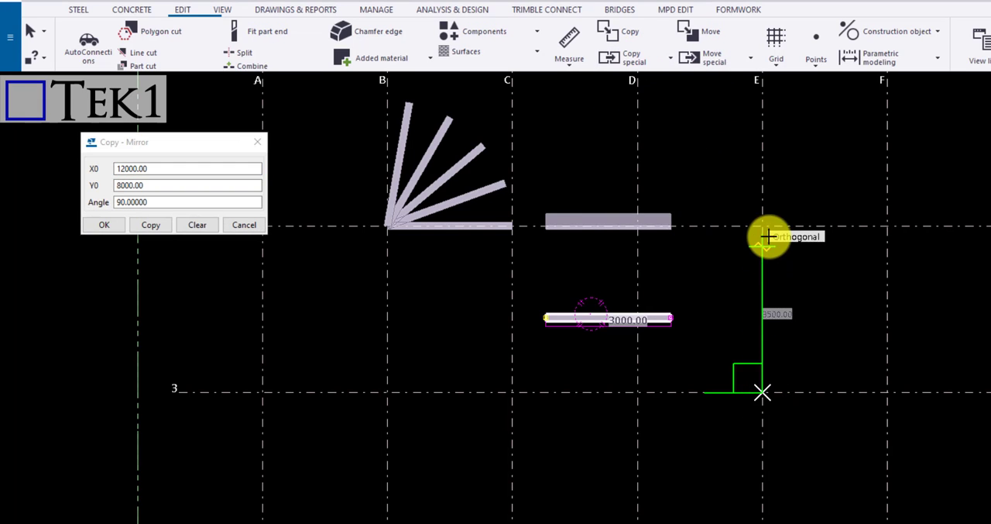
click(763, 228)
click(150, 225)
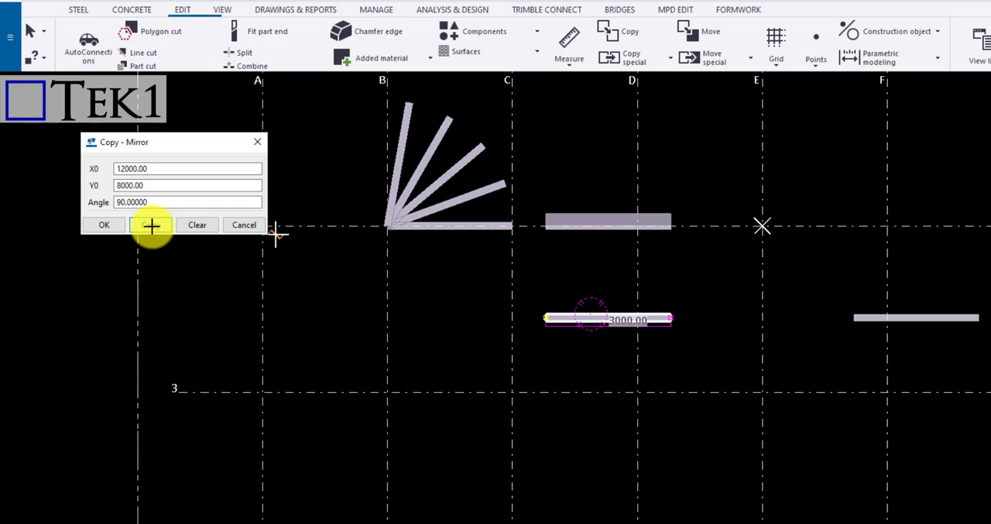
right_click(758, 341)
click(758, 341)
scroll(820, 333, up, 4)
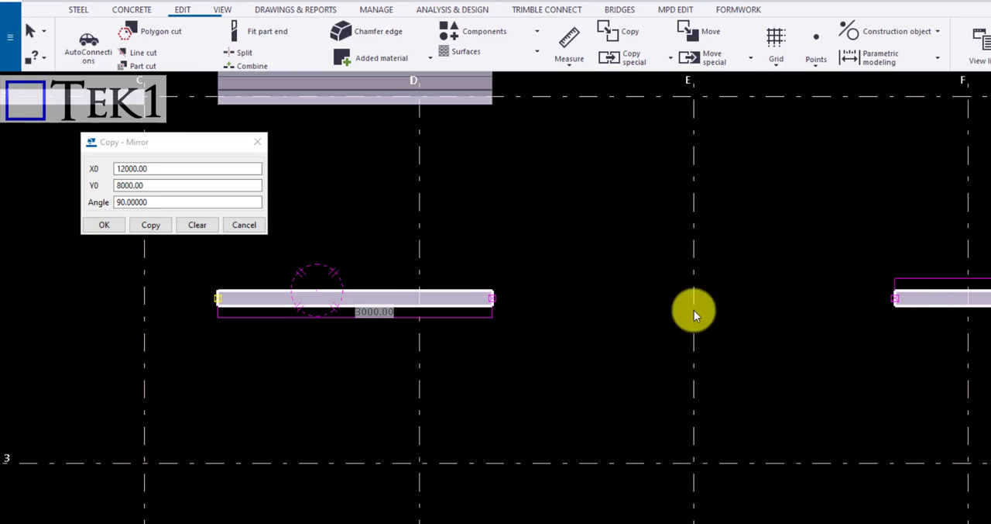
scroll(664, 334, down, 2)
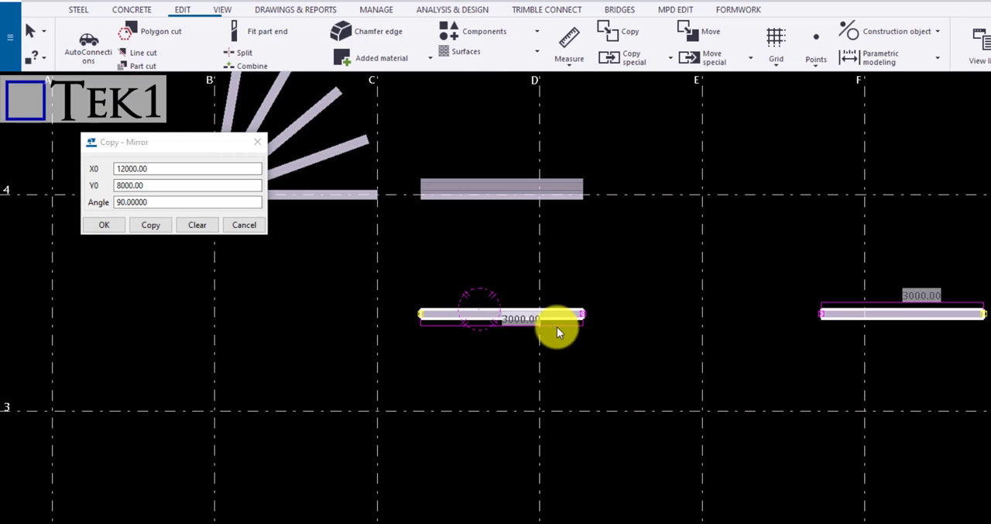
Make a mirrored copy of the same beam near grid D, using grid line 3 as the mirror line
click(656, 336)
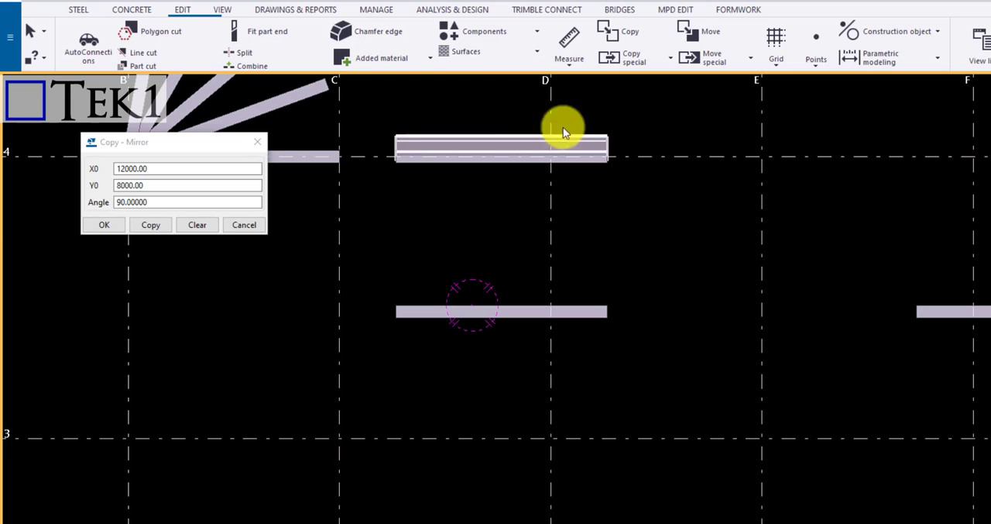
click(579, 311)
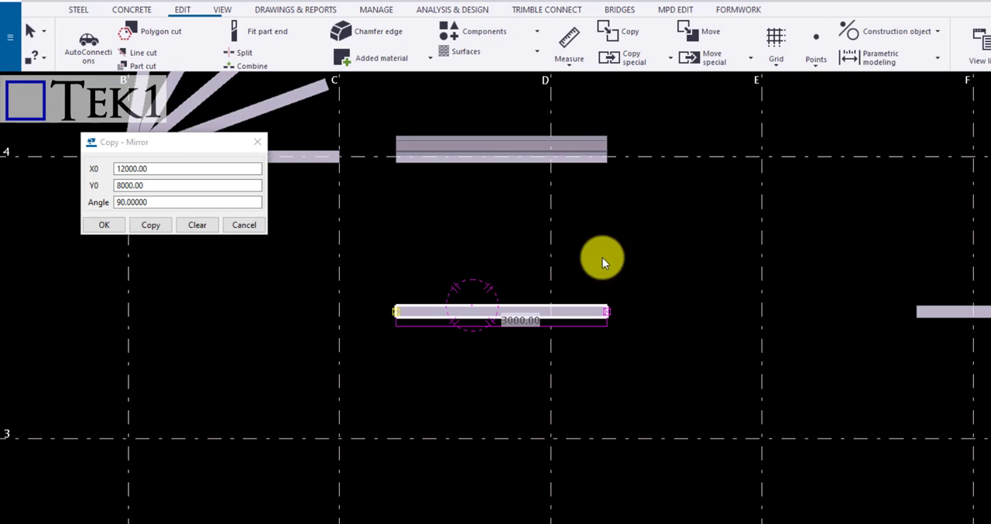
click(634, 58)
click(633, 113)
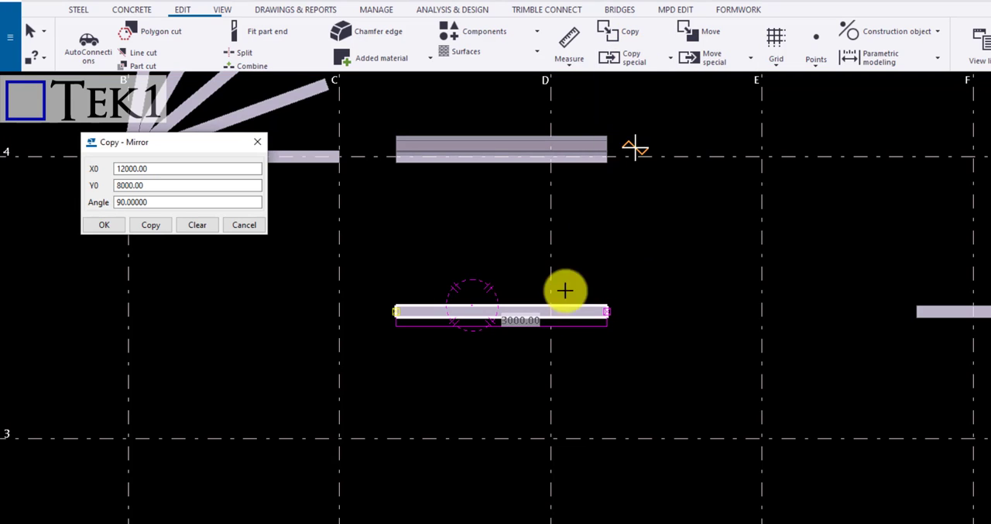
click(432, 439)
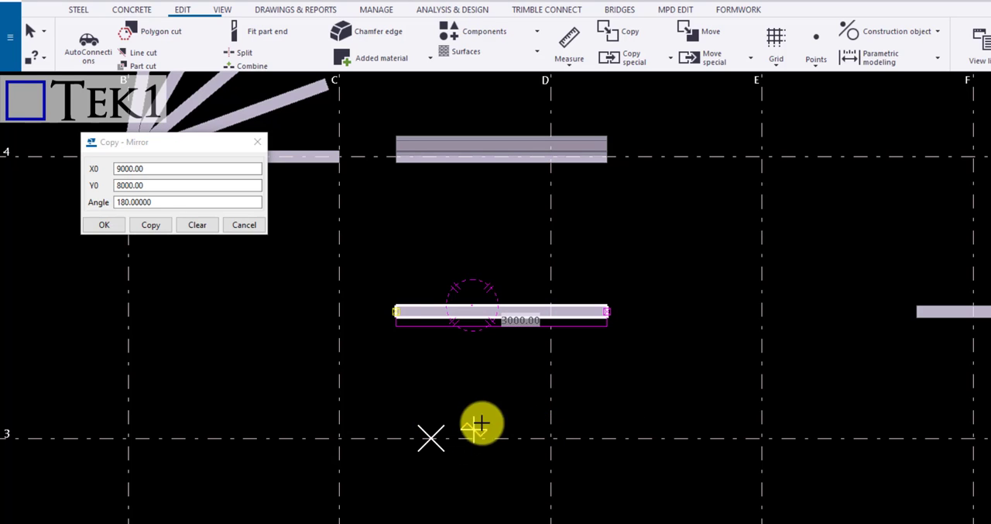
click(151, 224)
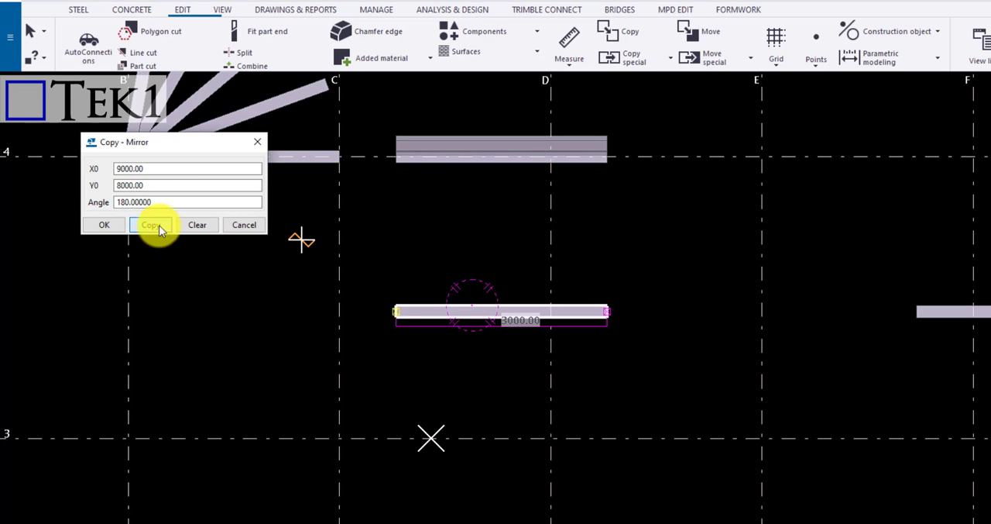
right_click(697, 290)
click(728, 299)
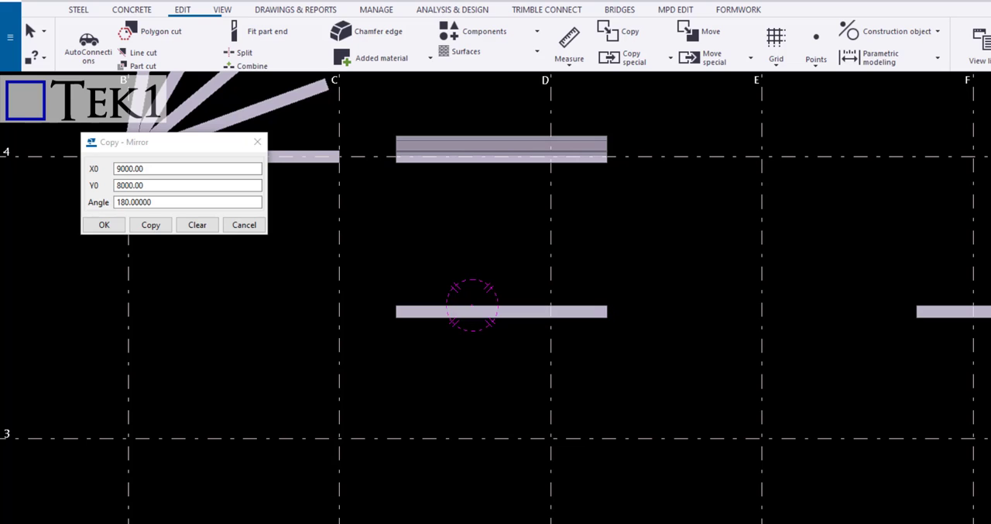
click(510, 323)
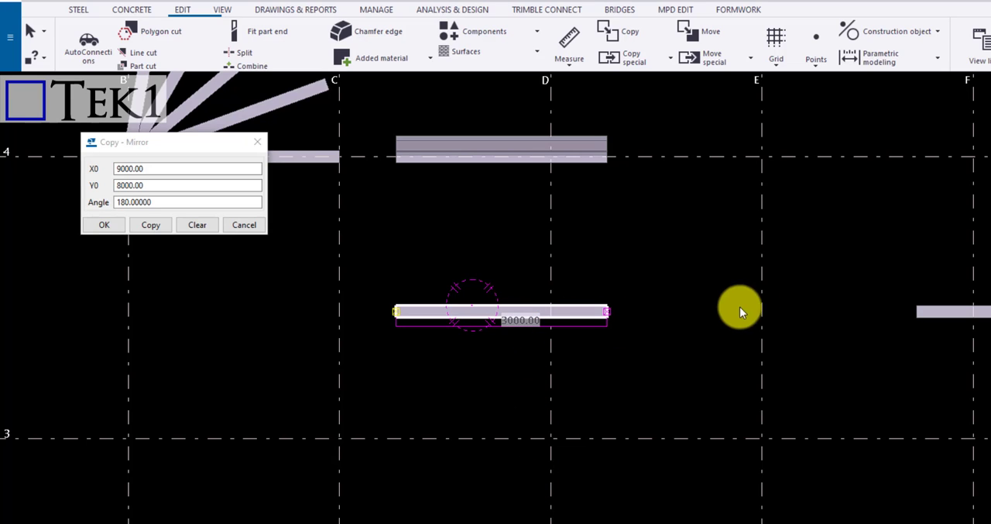
click(680, 302)
scroll(680, 303, down, 1)
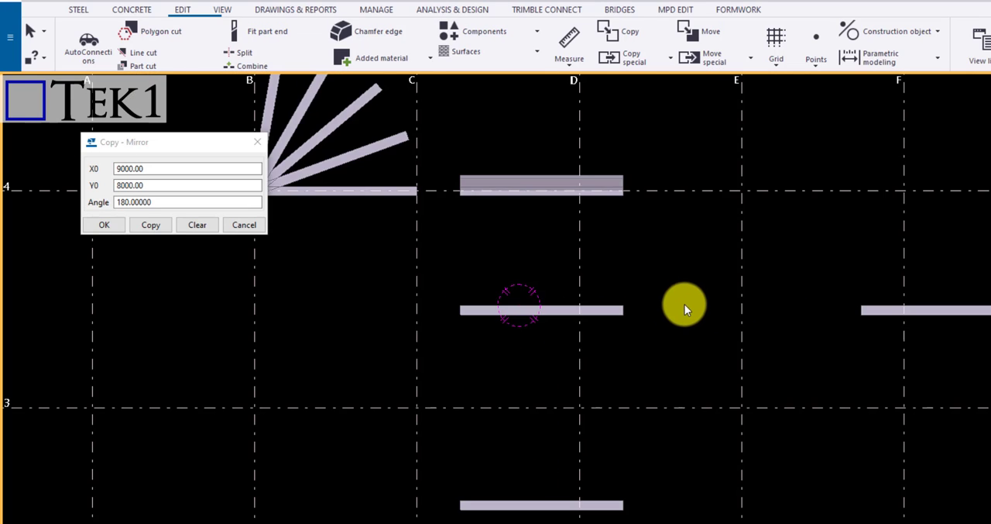
click(602, 310)
click(644, 66)
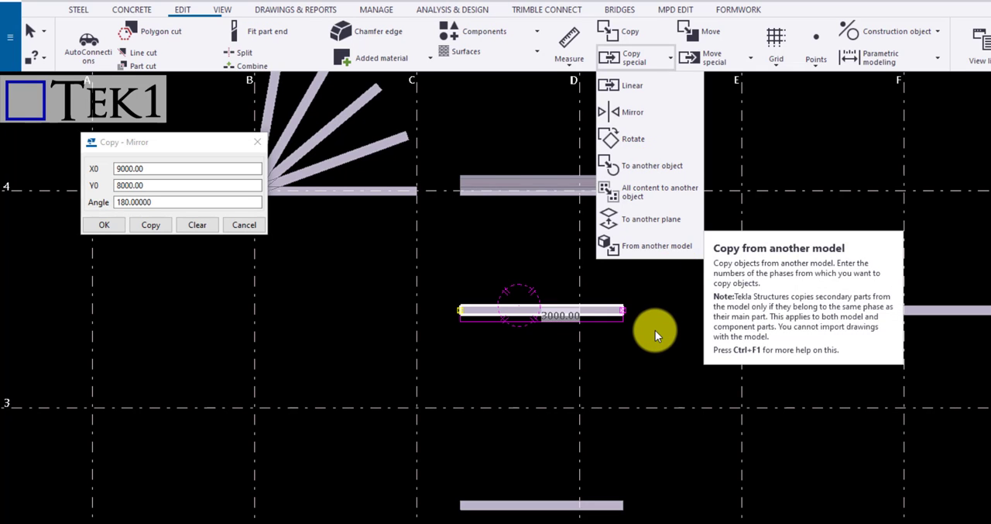
click(655, 336)
Place two steel columns on grid line 2, one at grid E and one at grid F, in a tilted 3D view
scroll(650, 305, down, 2)
ctrl+middle_drag(653, 302, 676, 277)
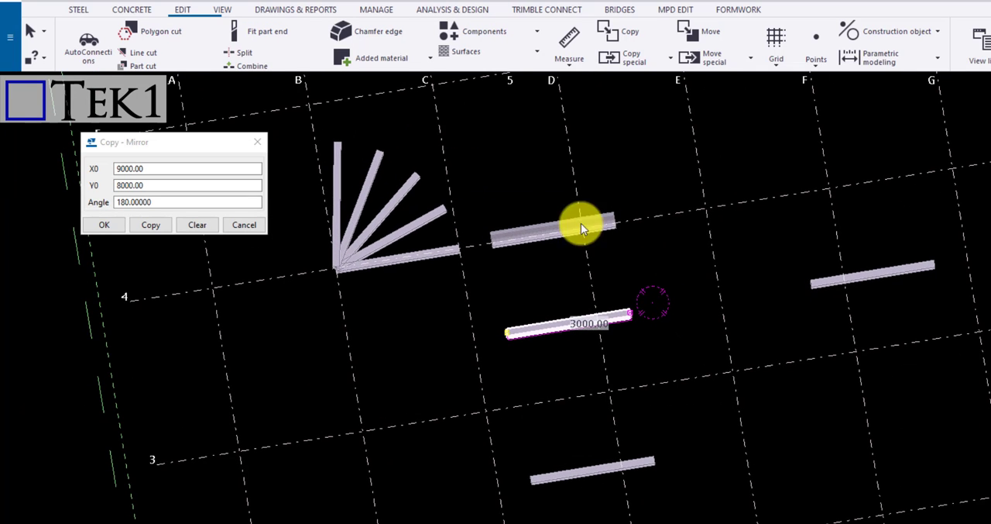
click(78, 14)
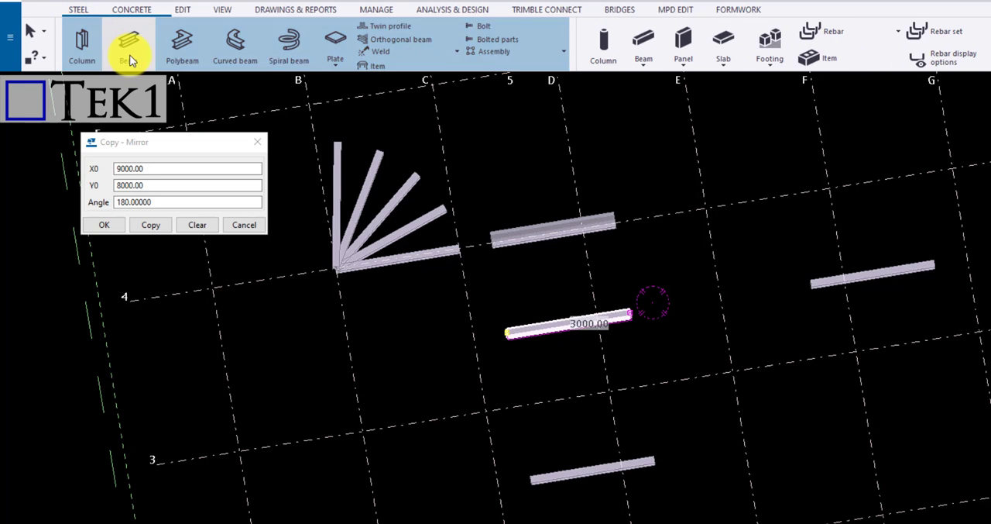
click(81, 43)
scroll(737, 256, down, 1)
ctrl+middle_drag(735, 257, 779, 124)
scroll(840, 378, up, 3)
click(755, 396)
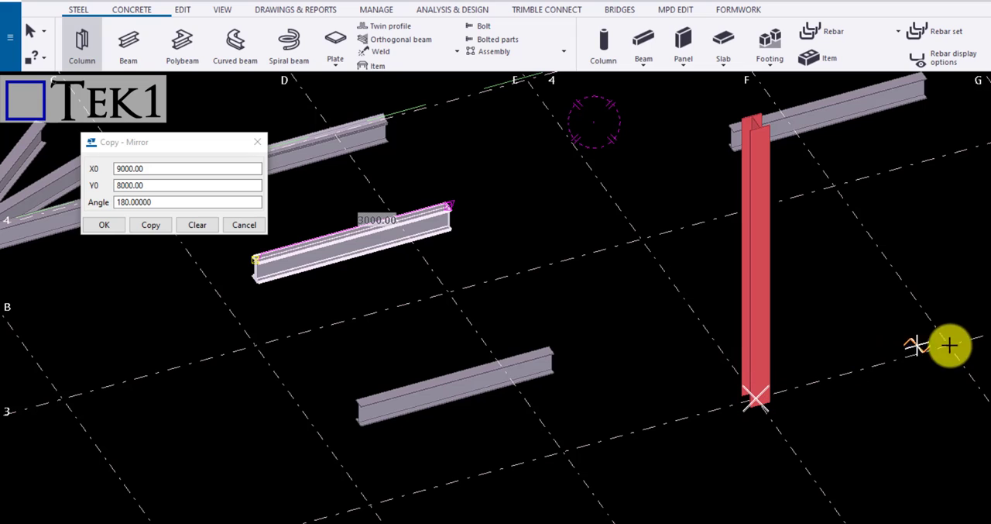
click(950, 345)
scroll(865, 290, down, 1)
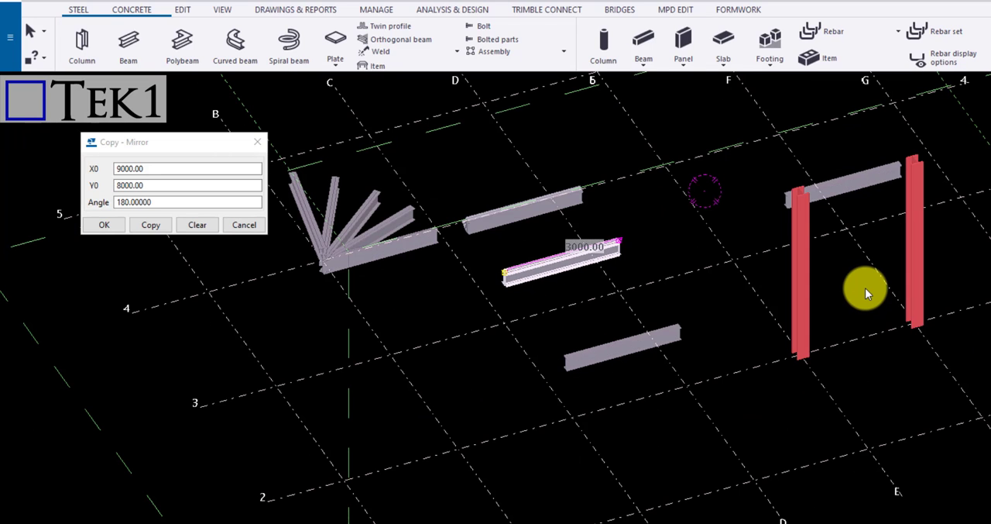
Add a base plate connection to the foot of the column at grid E on grid line 2
middle_drag(858, 295, 789, 303)
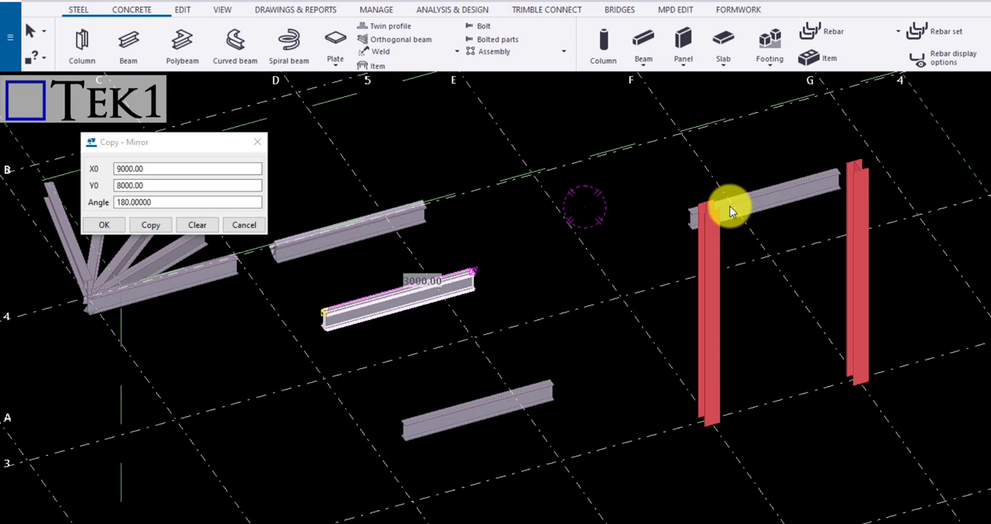
scroll(724, 203, up, 1)
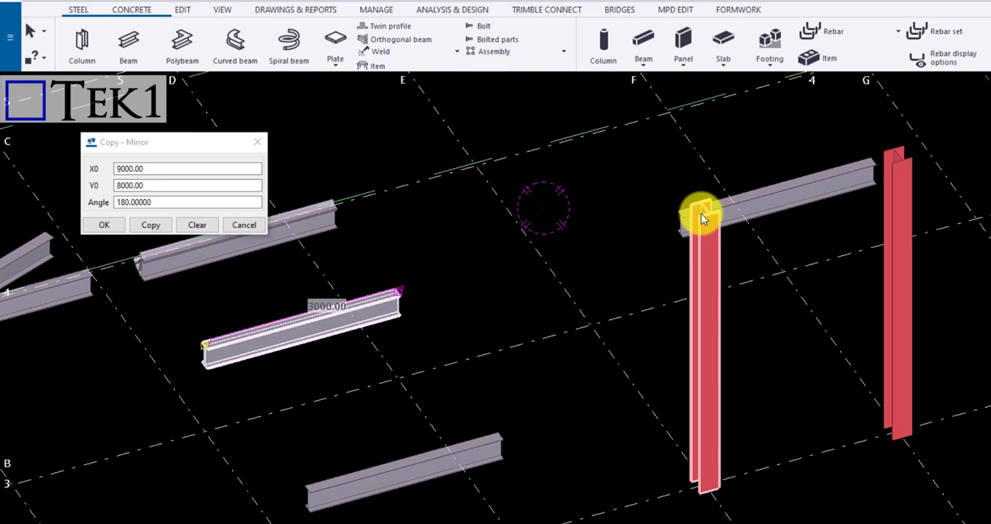
middle_drag(701, 213, 567, 213)
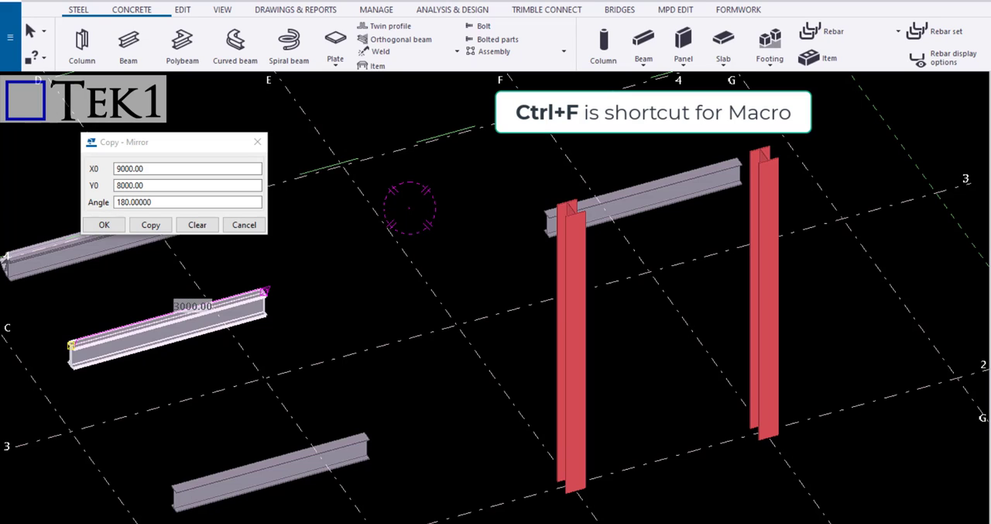
scroll(626, 466, up, 2)
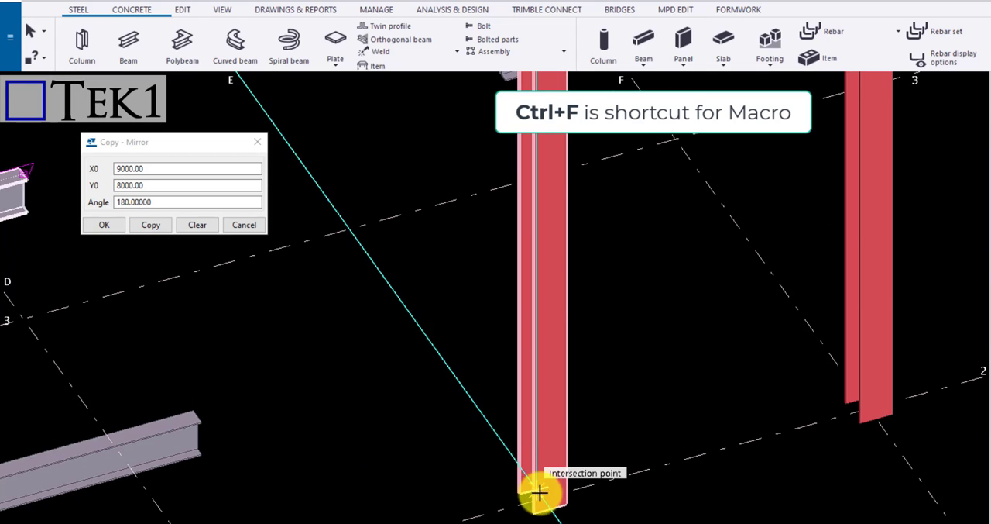
click(540, 492)
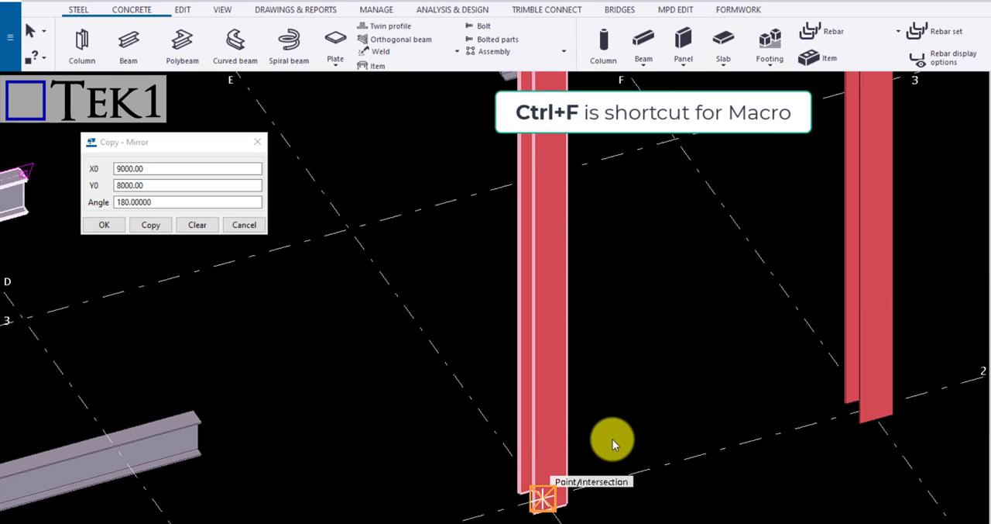
scroll(636, 436, down, 3)
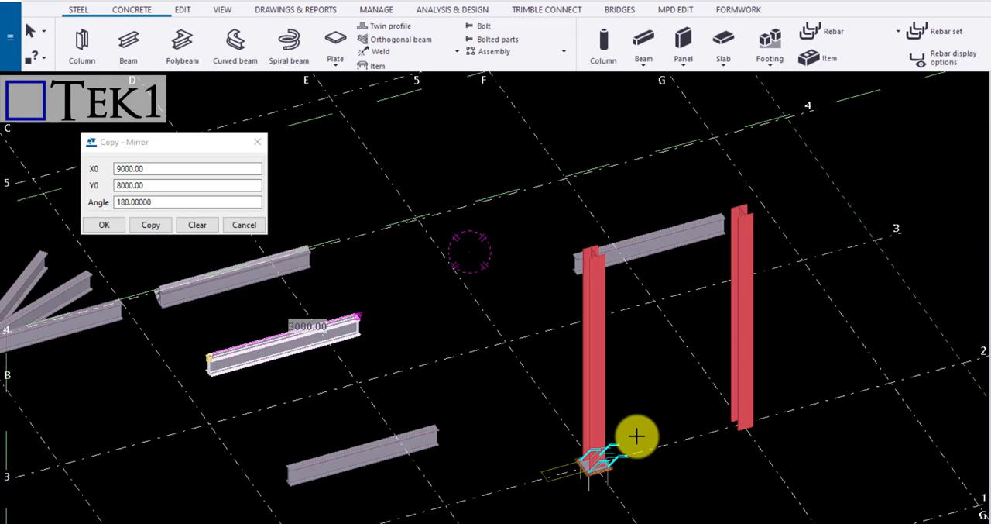
scroll(668, 361, up, 2)
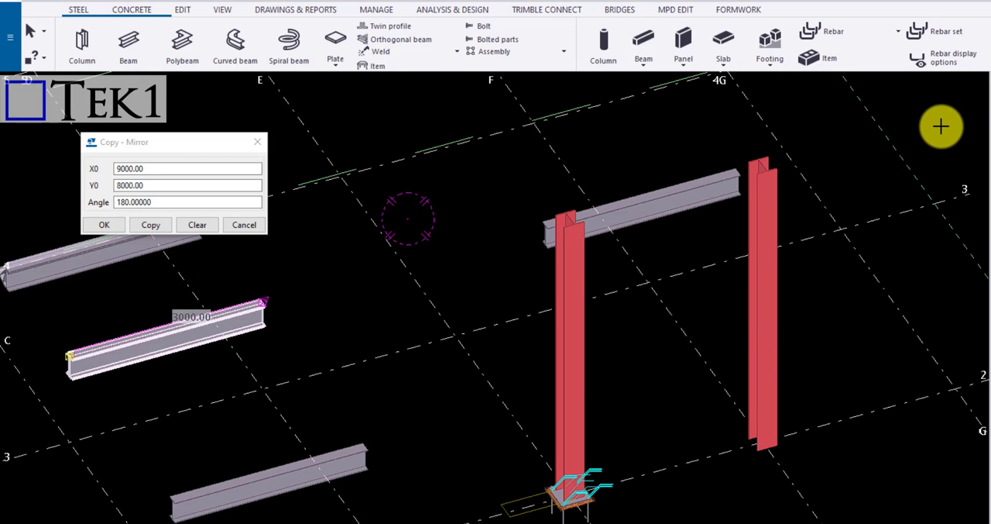
Add a cap plate to the top of the column at grid E and end the component command
scroll(580, 210, up, 2)
scroll(635, 225, up, 2)
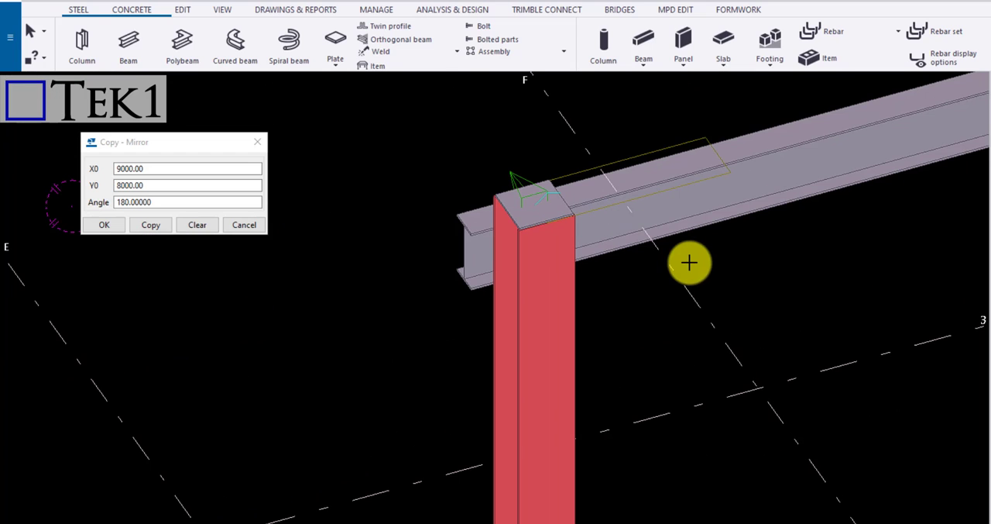
right_click(720, 273)
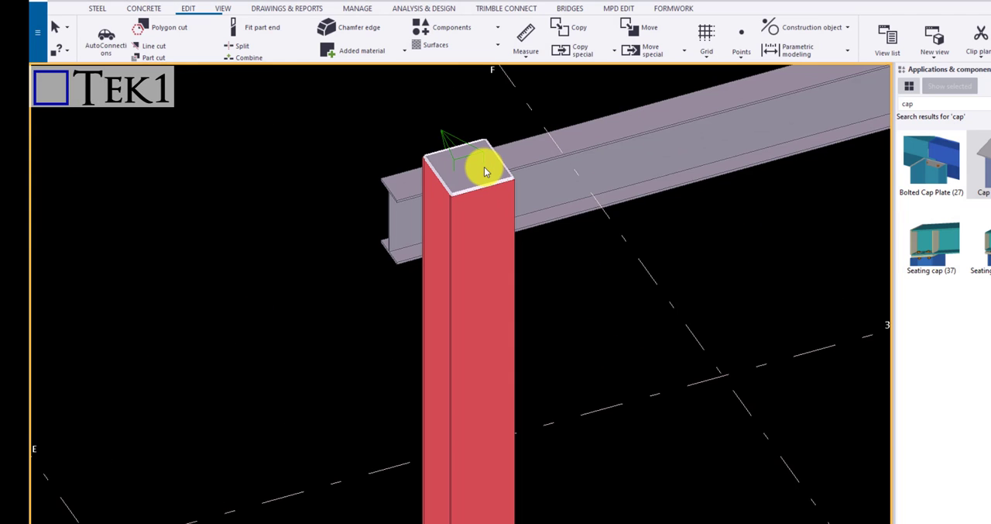
Copy the cap plate from the grid E column to the grid F column with Copy special To another object
click(484, 166)
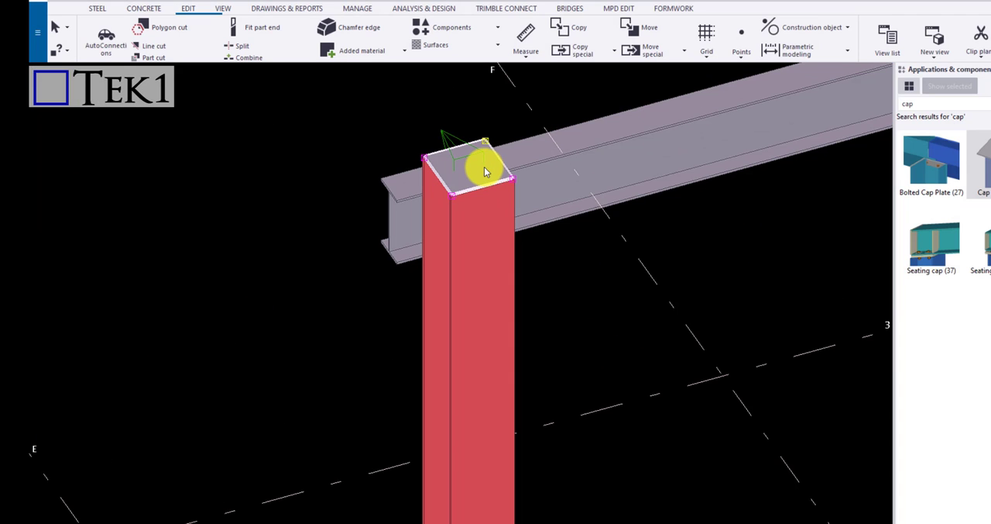
click(593, 53)
click(598, 145)
scroll(540, 217, down, 8)
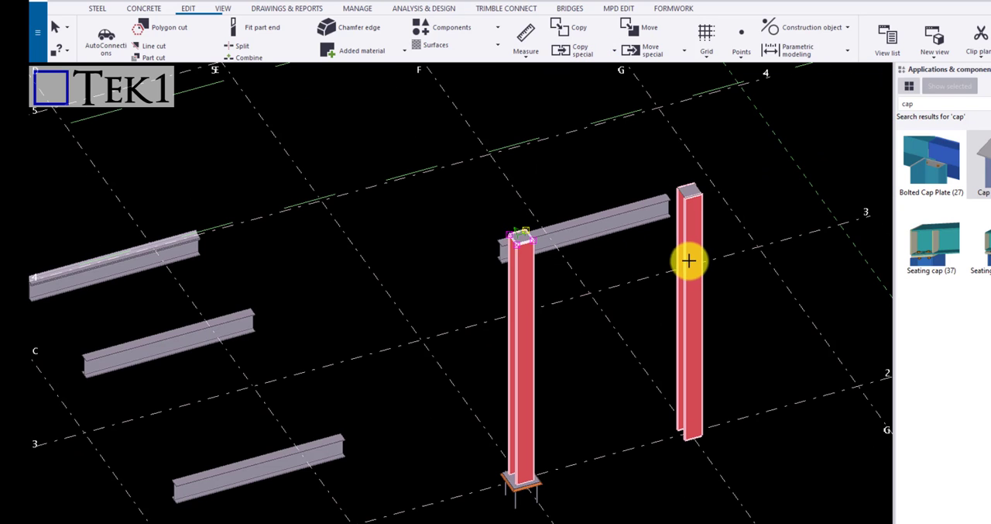
scroll(689, 261, up, 5)
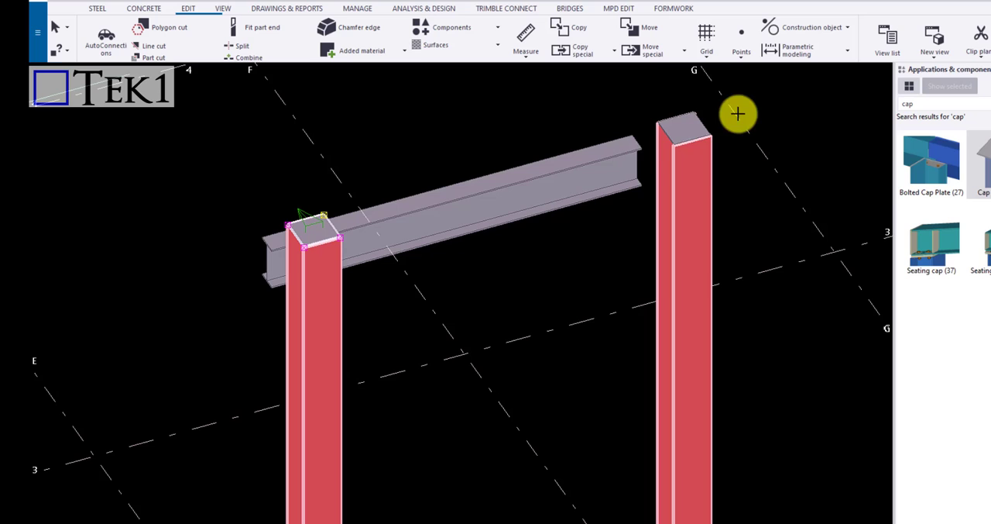
click(705, 141)
click(746, 181)
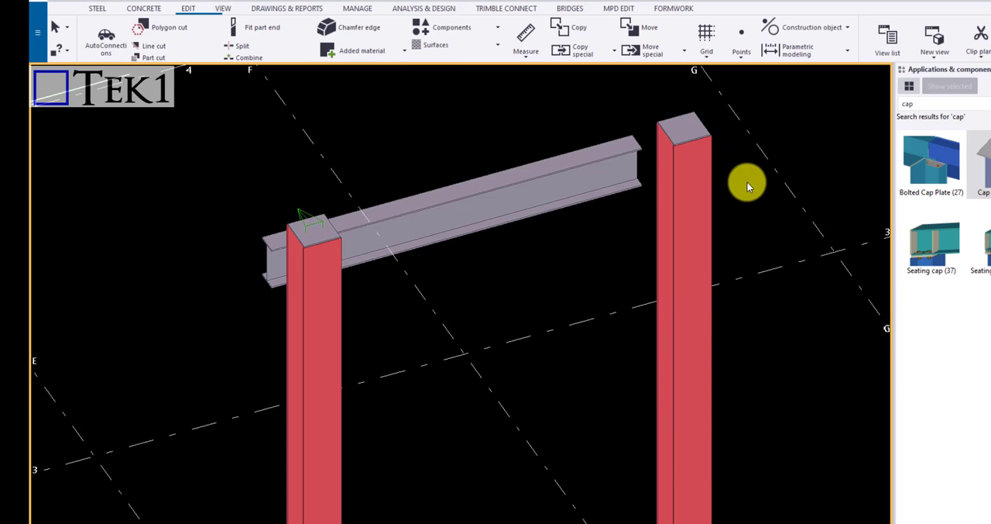
Copy all content of the grid E column to the grid F column with All content to another object
scroll(694, 128, down, 3)
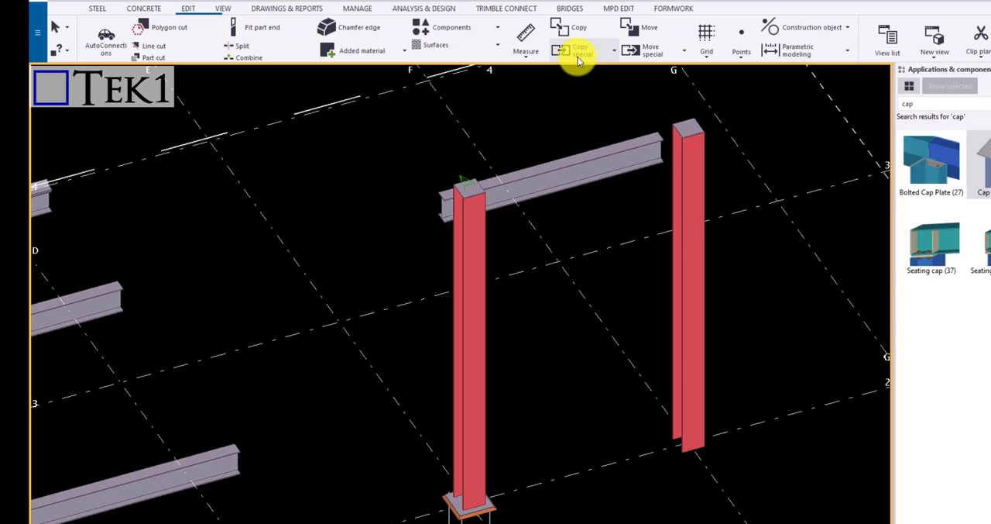
click(480, 255)
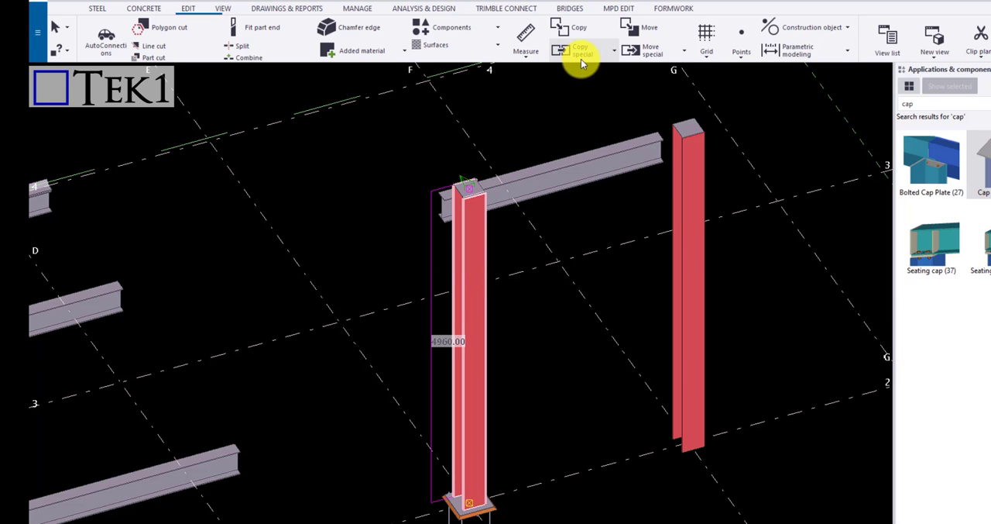
click(581, 59)
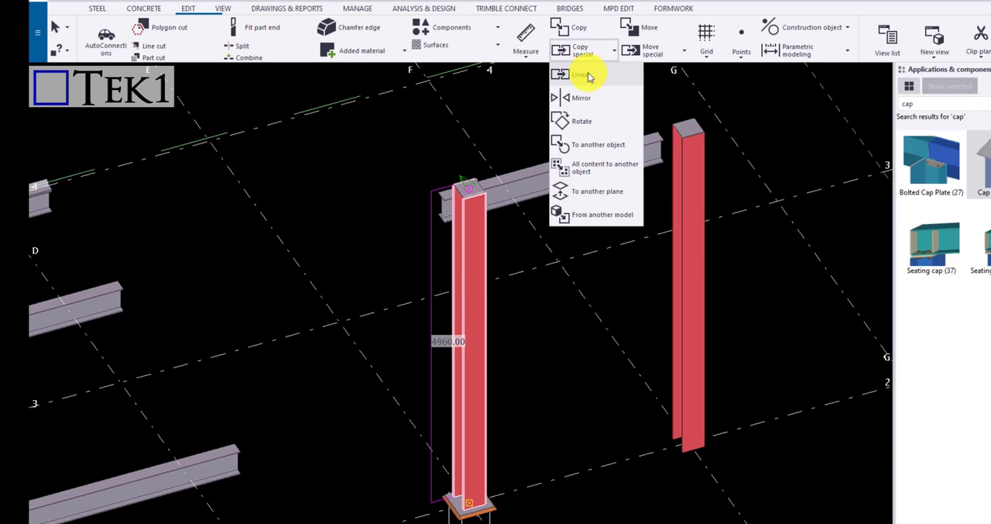
click(612, 172)
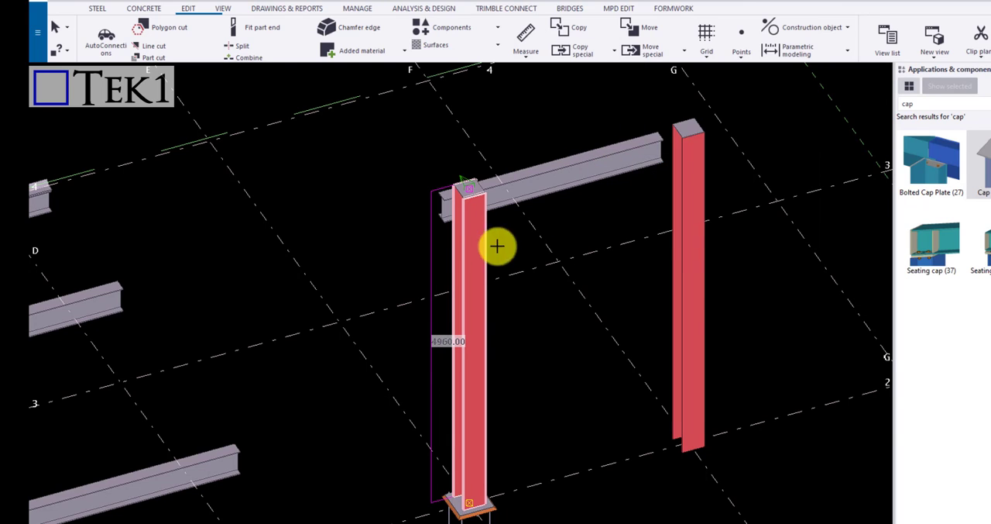
click(470, 266)
middle_click(684, 213)
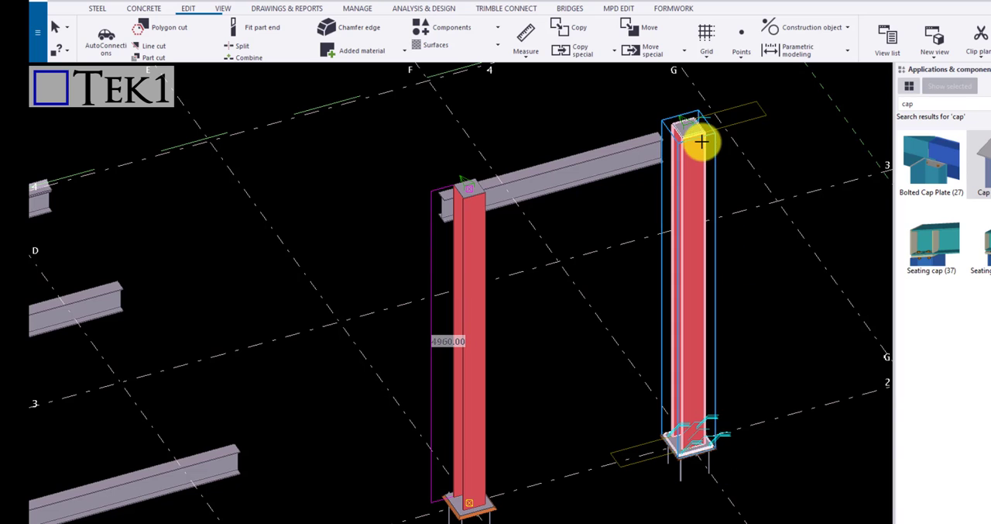
right_click(759, 188)
click(779, 197)
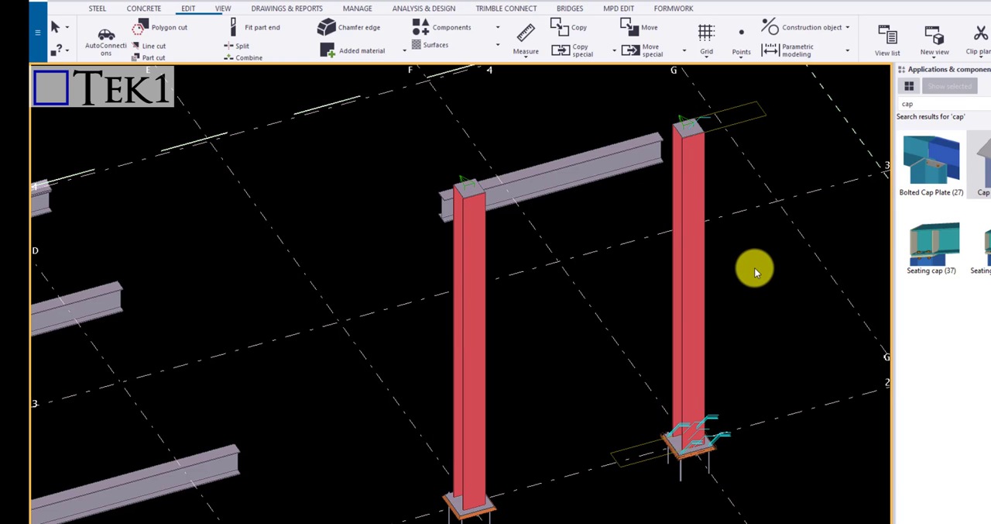
In plan view, start copying the beam between grid lines 2 and 3 To another plane, defining the source plane by its two ends and grid line 3
scroll(685, 213, down, 2)
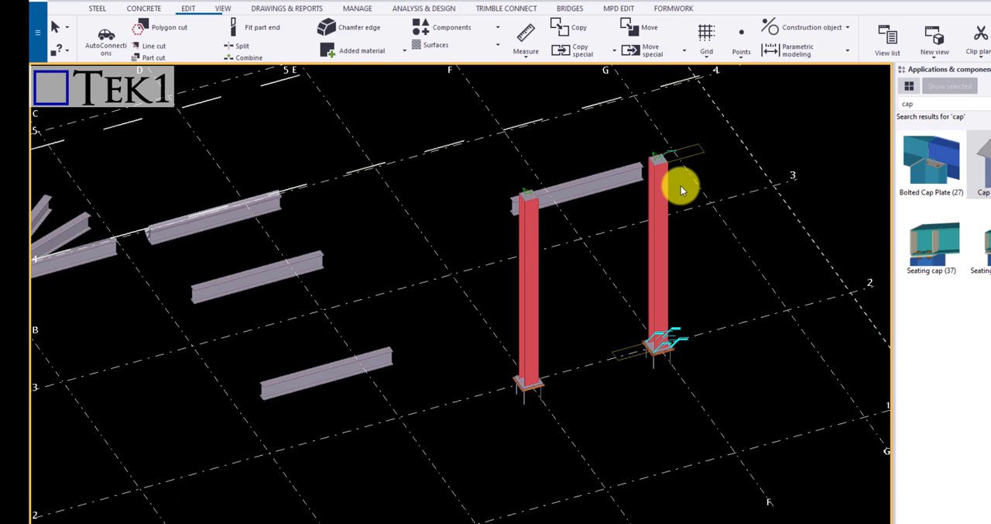
key(ctrl+p)
scroll(428, 353, up, 5)
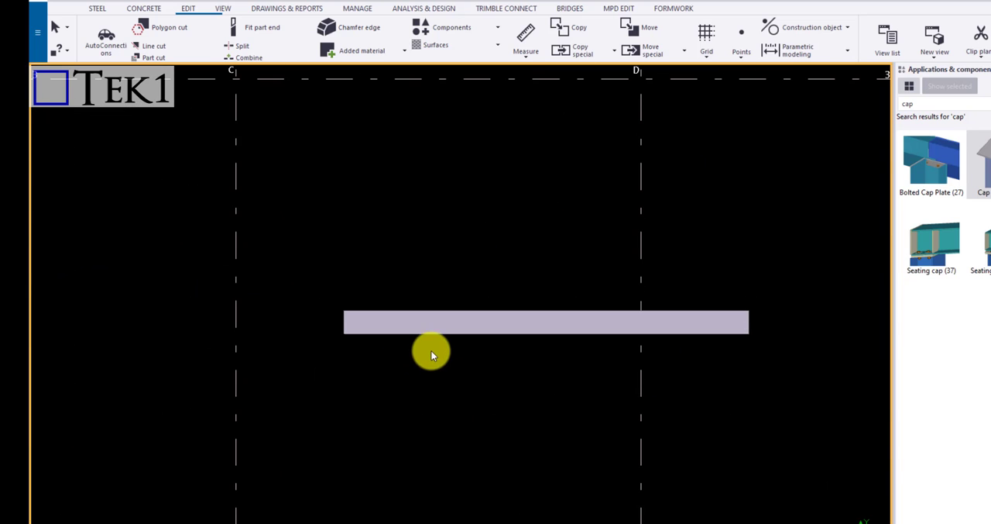
scroll(371, 281, down, 2)
click(369, 273)
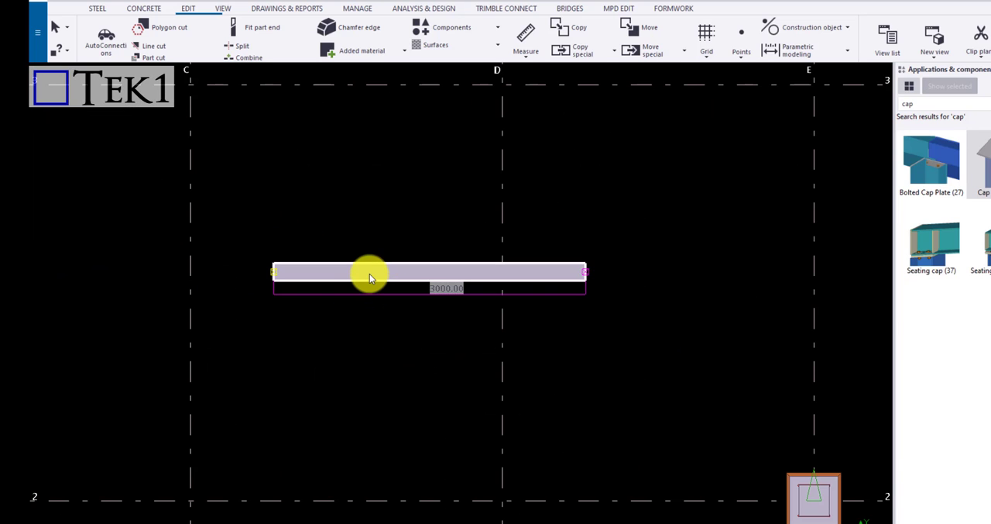
click(578, 51)
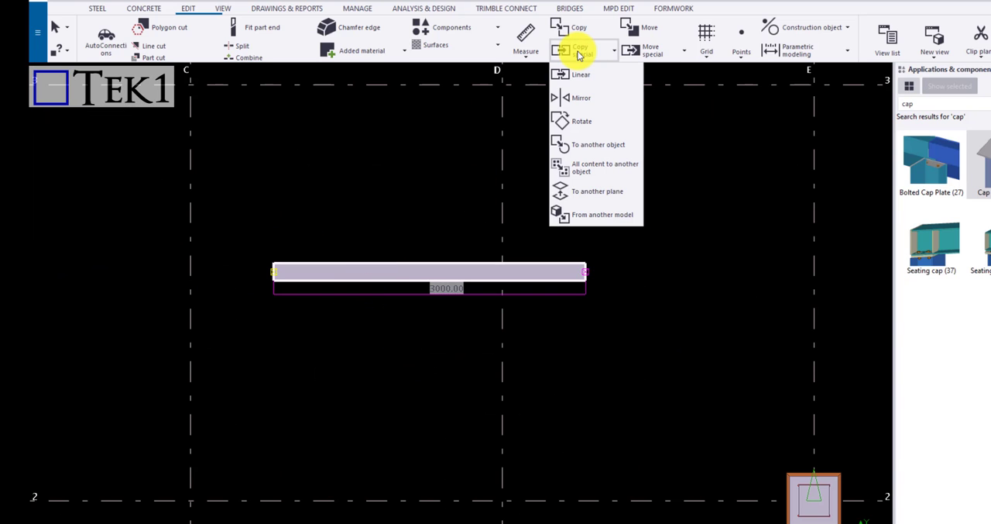
click(608, 186)
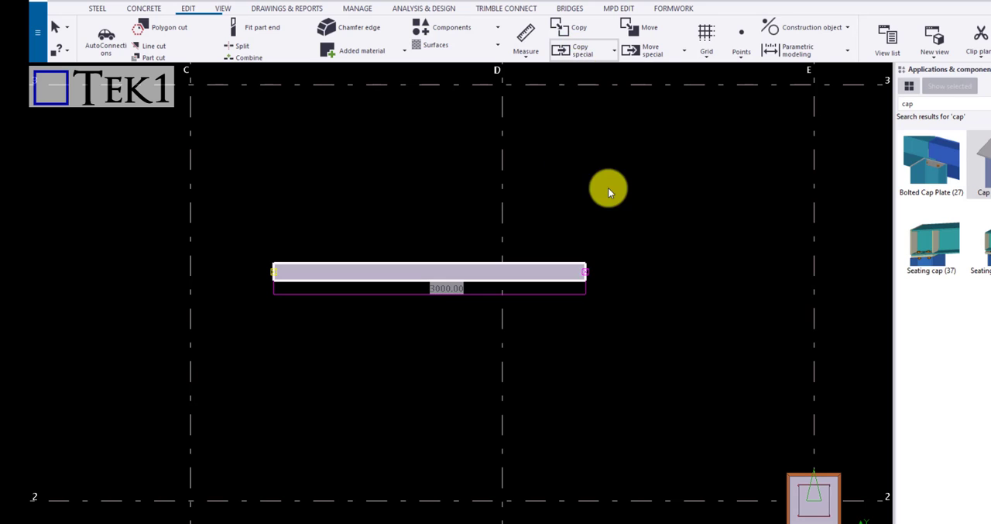
click(271, 271)
click(583, 269)
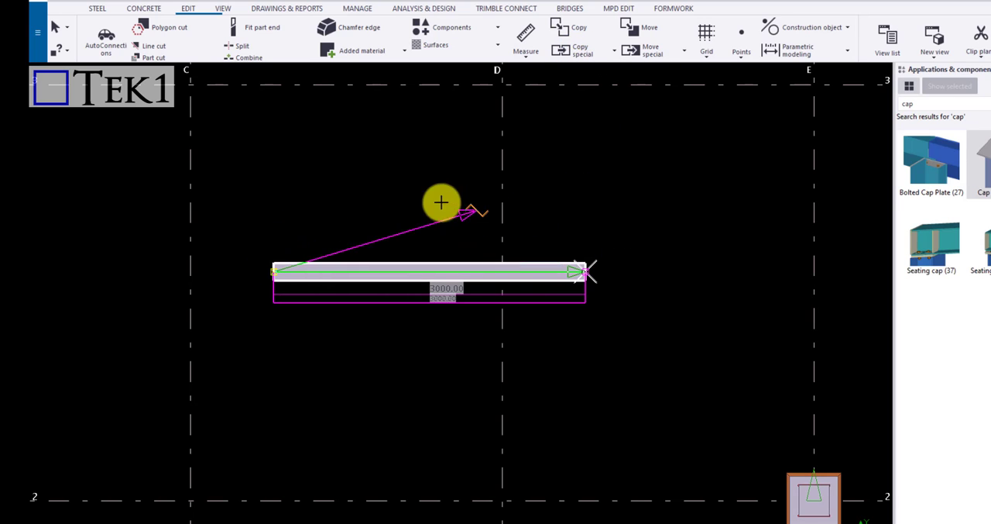
click(273, 85)
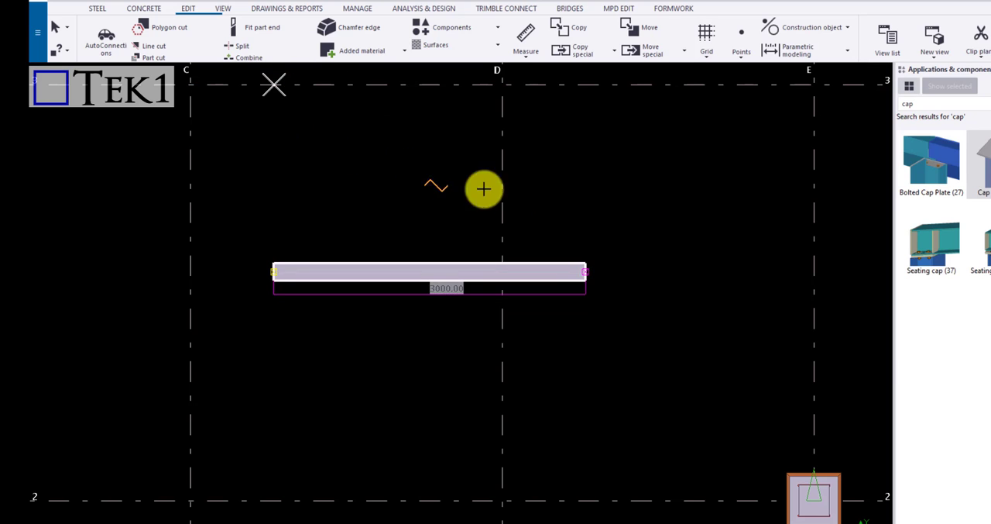
Copy the beam onto grid line B, with the destination origin at B/2, X toward B/3 and Y toward A/2
scroll(483, 188, down, 5)
scroll(293, 306, up, 3)
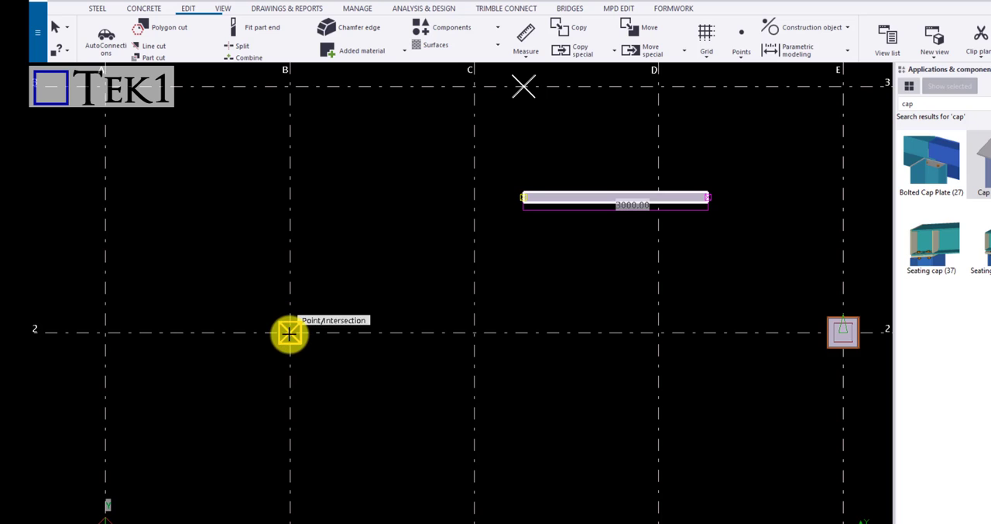
click(290, 312)
click(289, 86)
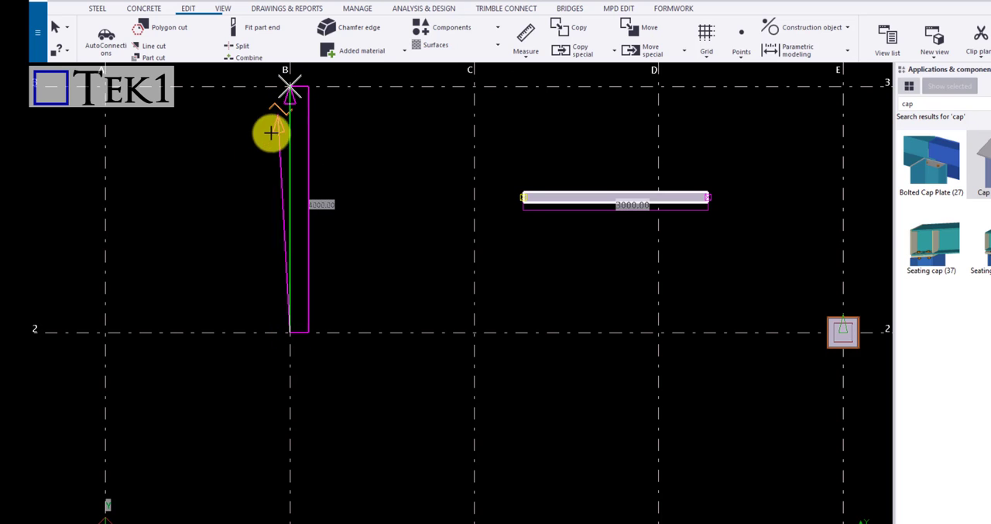
click(106, 331)
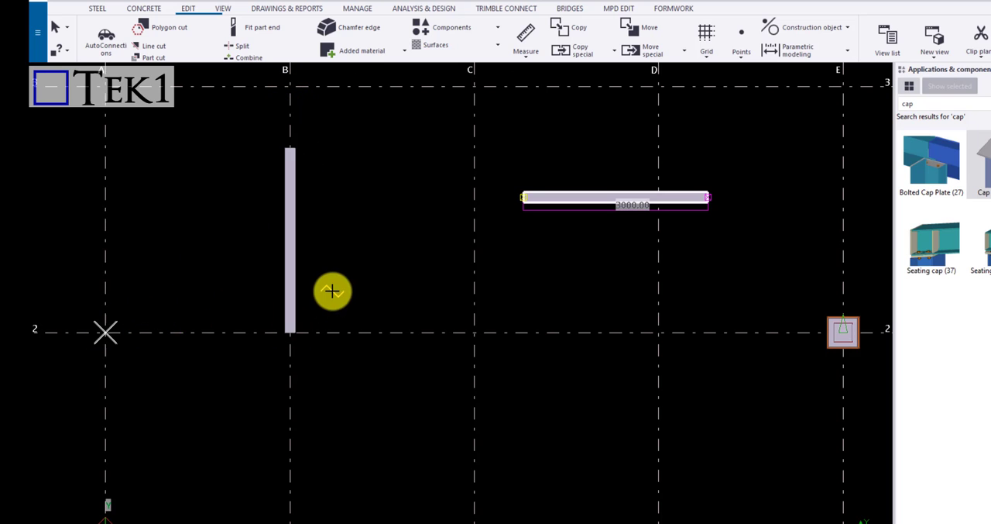
Copy the beam onto grid line 2, with the destination origin at C/2, X toward D/2 and Y up grid line C
scroll(350, 202, down, 2)
scroll(437, 295, up, 2)
click(446, 304)
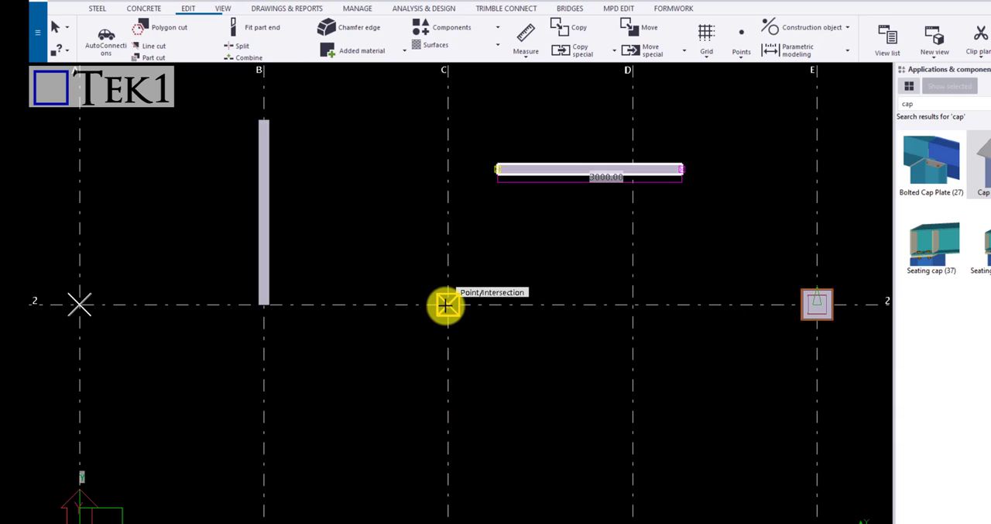
click(633, 303)
click(449, 172)
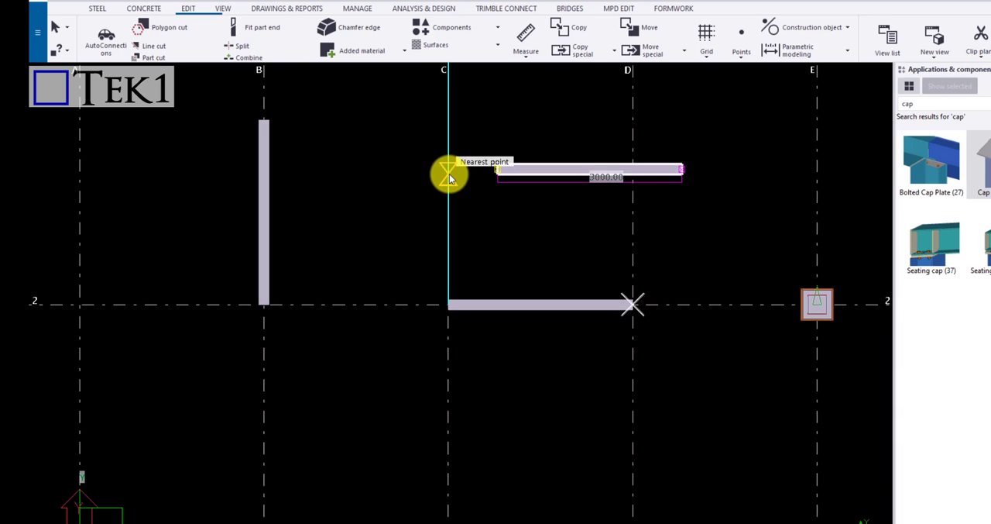
Copy the beam diagonally from grid intersection C/1, with X toward a point near grid D just below grid line 2
scroll(418, 215, down, 2)
click(439, 412)
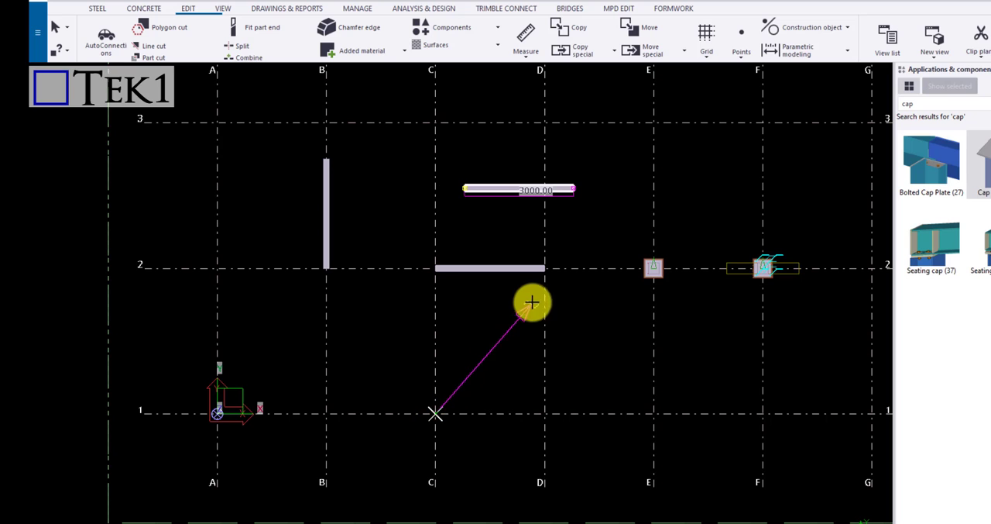
click(526, 302)
click(363, 295)
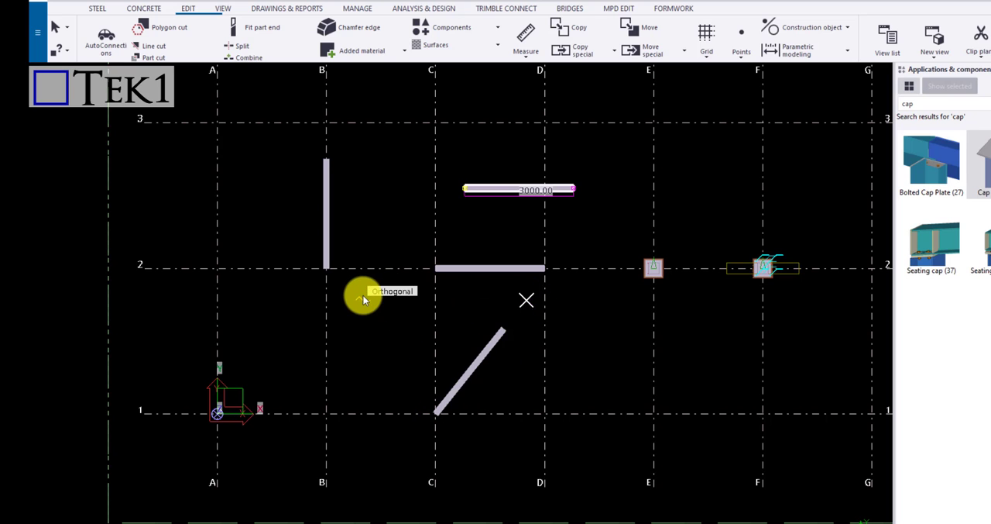
Add Phase 2 in the Phase Manager and assign the beam between grid lines 2 and 3 to it
scroll(460, 388, up, 3)
scroll(408, 333, down, 2)
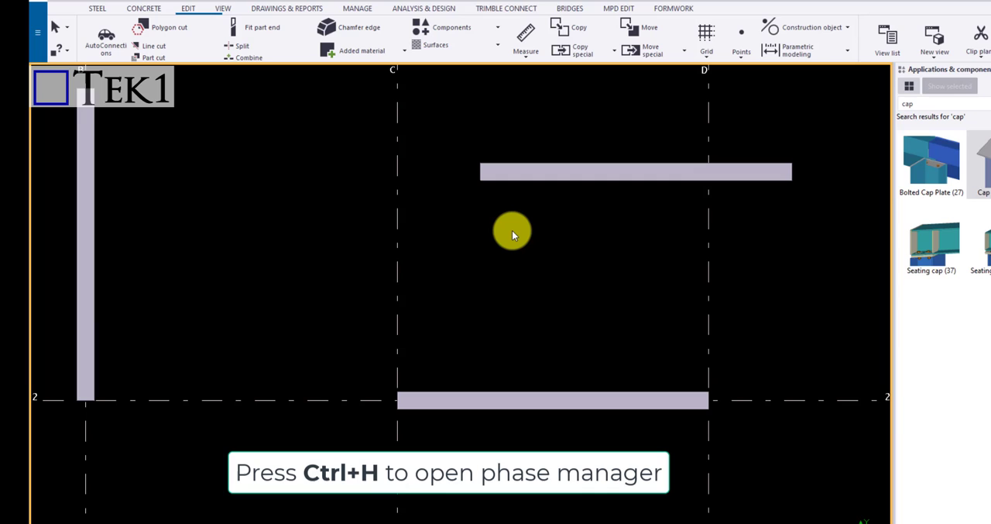
key(ctrl+h)
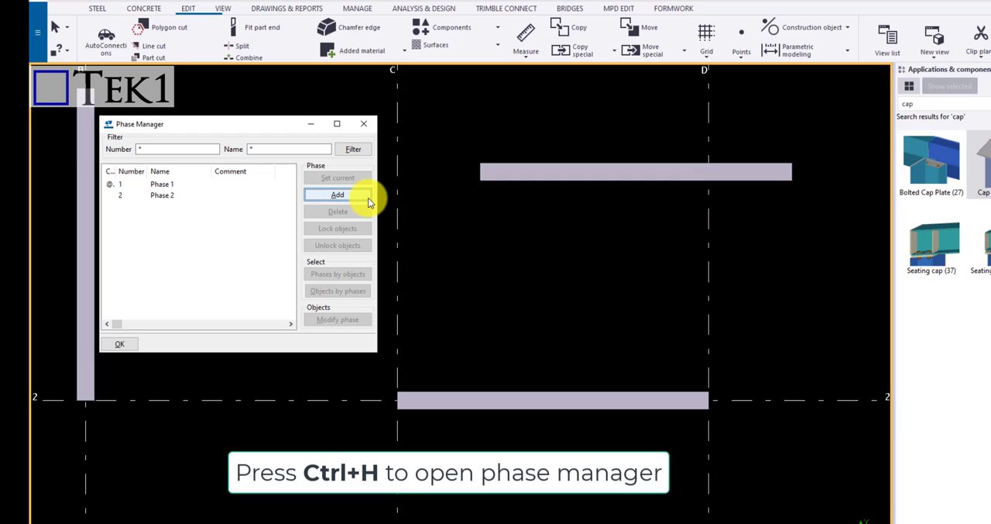
click(225, 196)
click(215, 200)
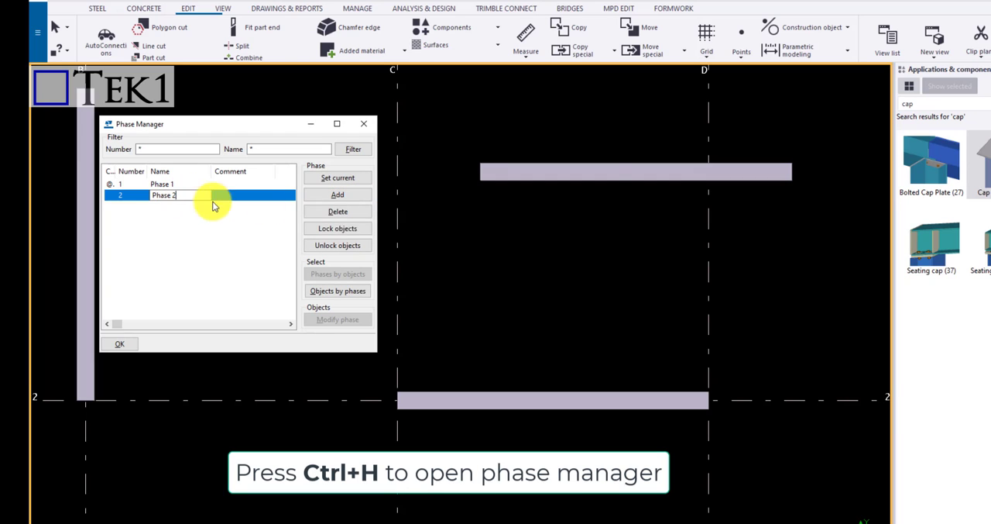
click(601, 178)
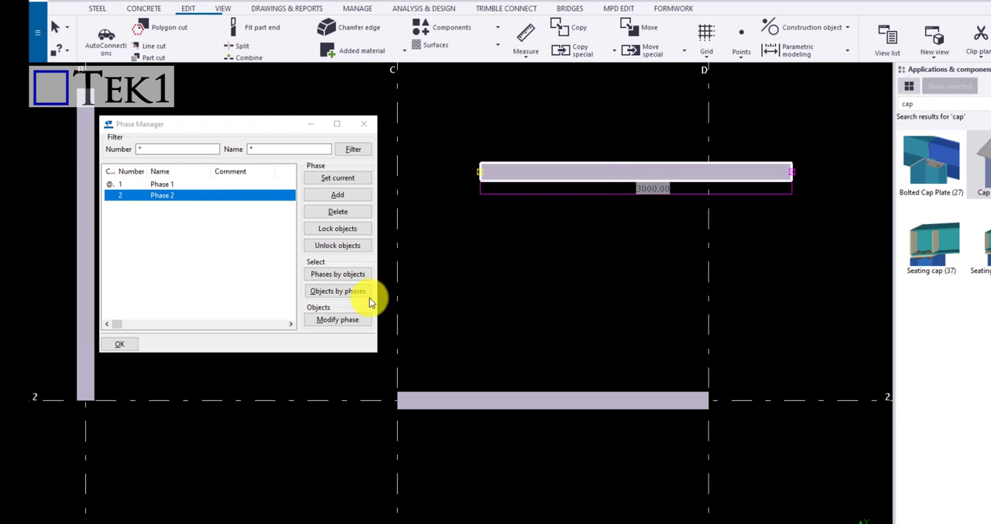
click(338, 319)
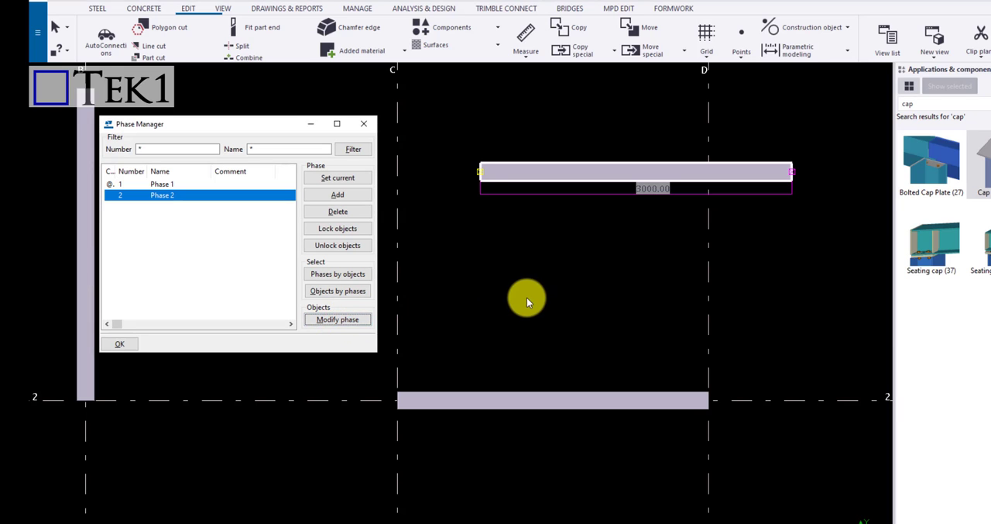
click(543, 272)
Inquire the beam on grid line 2 and the beam above it to compare their phases, closing the report and the Phase Manager
click(508, 408)
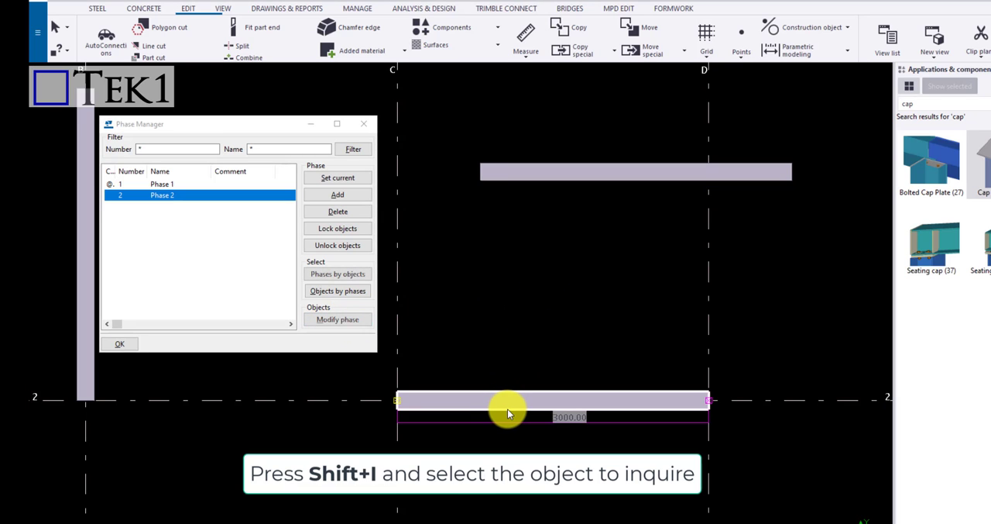
key(shift+i)
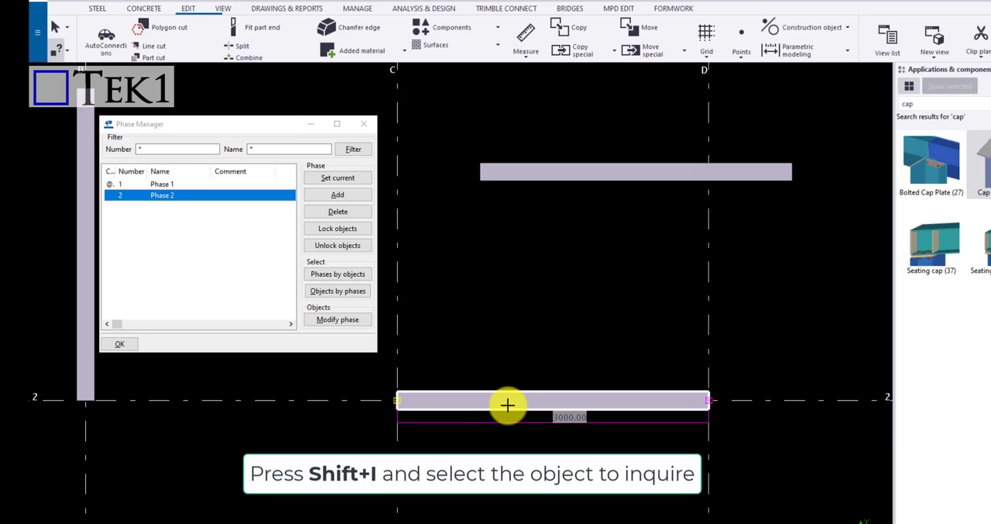
click(507, 407)
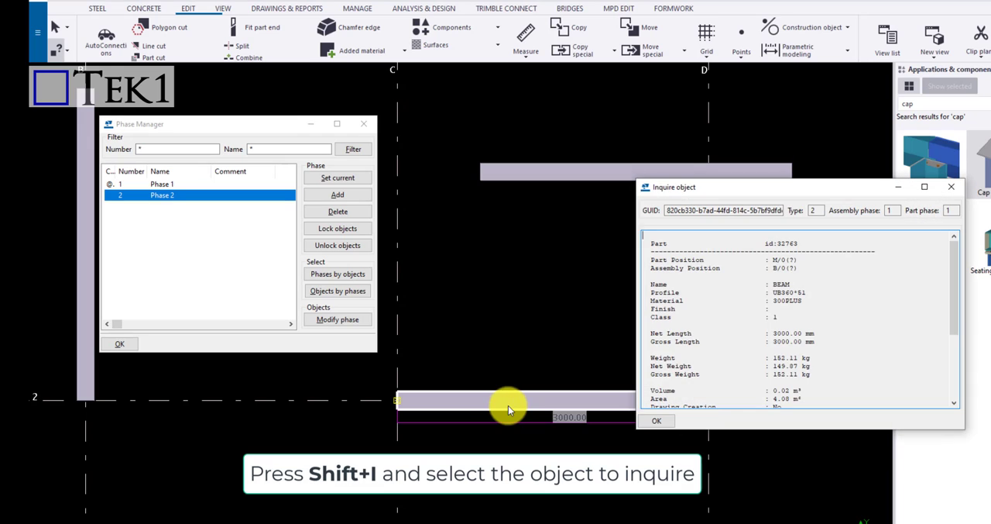
click(559, 178)
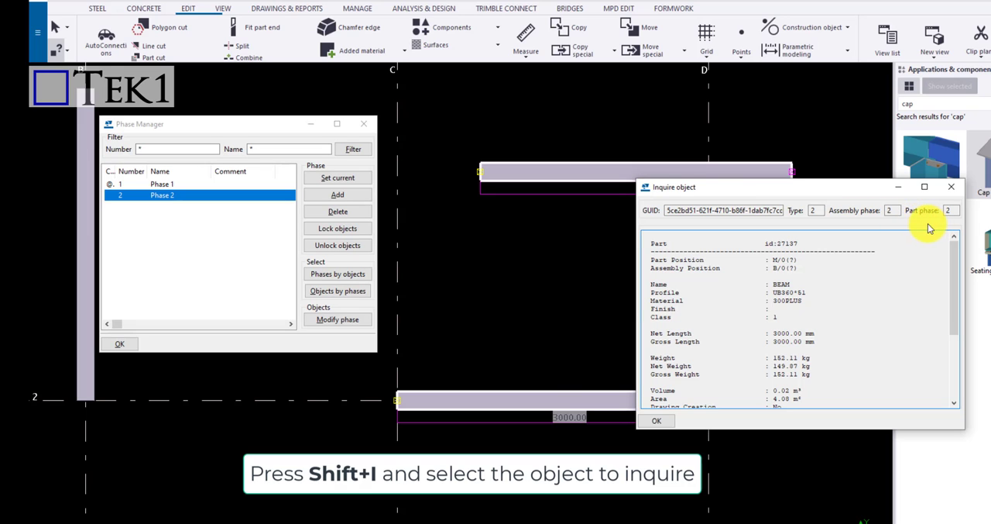
click(528, 398)
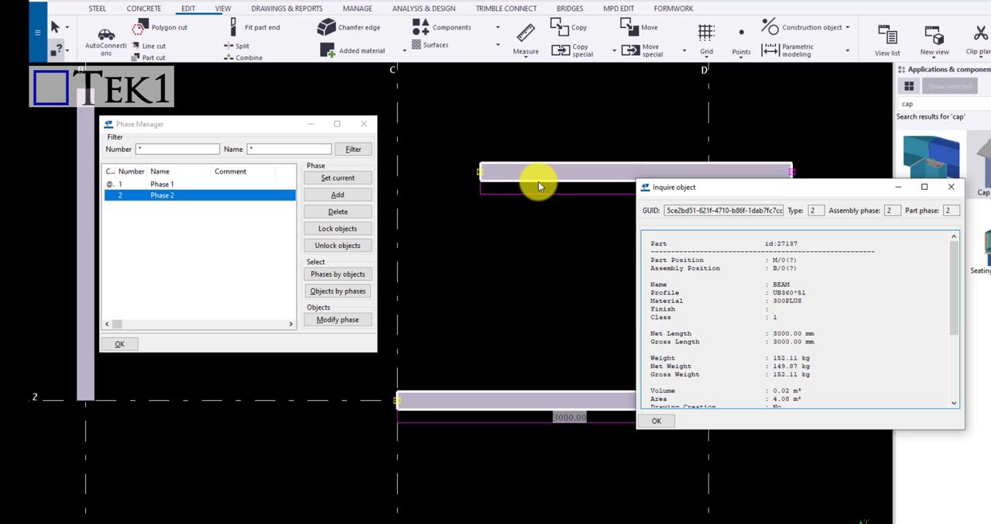
click(952, 188)
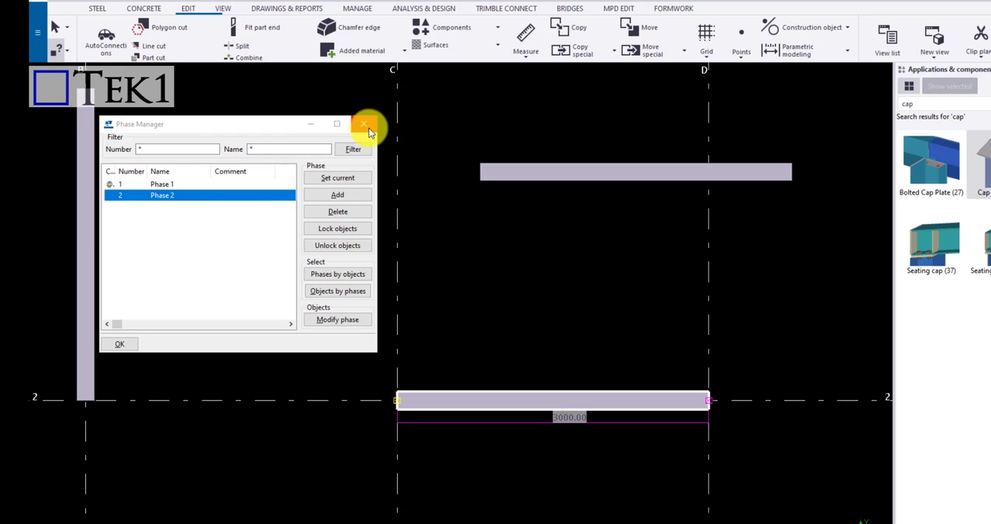
click(365, 125)
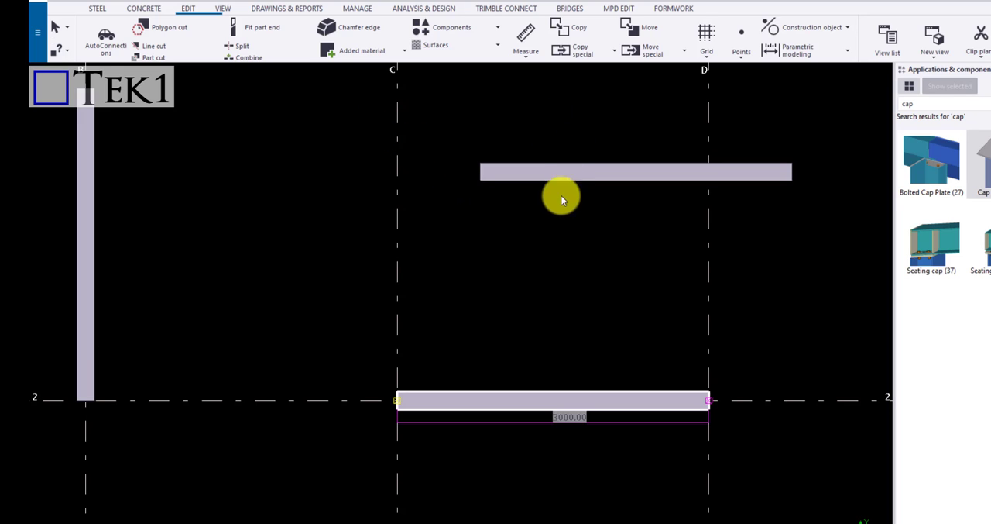
Copy phase 2 objects From another model, using Q2269-CHESS-PARAMATTA RIVER BRIDGE as the source, and close the dialog
scroll(587, 178, down, 2)
click(588, 178)
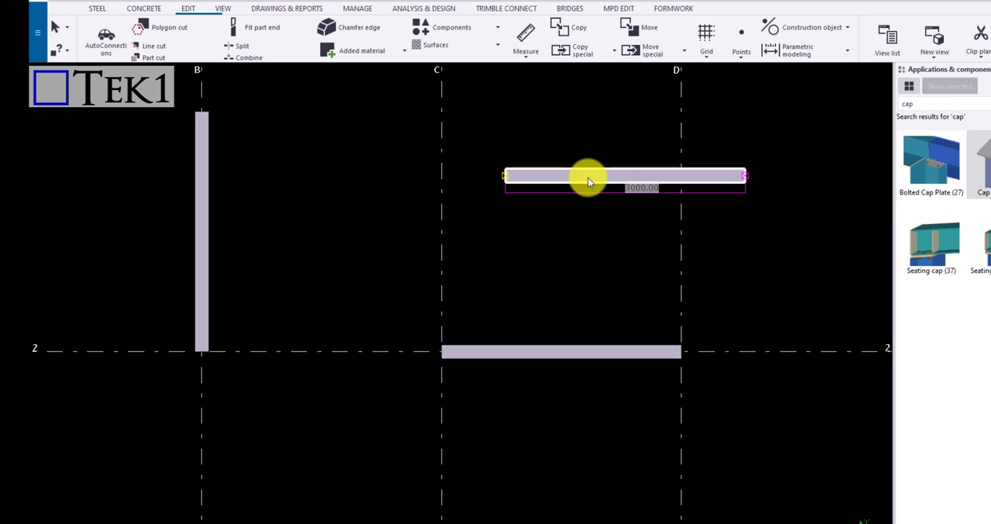
click(591, 59)
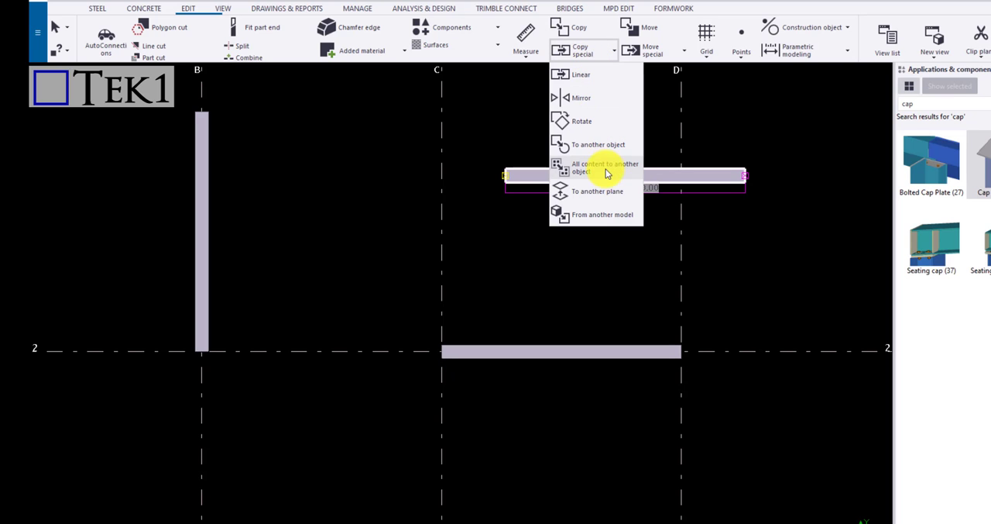
click(598, 219)
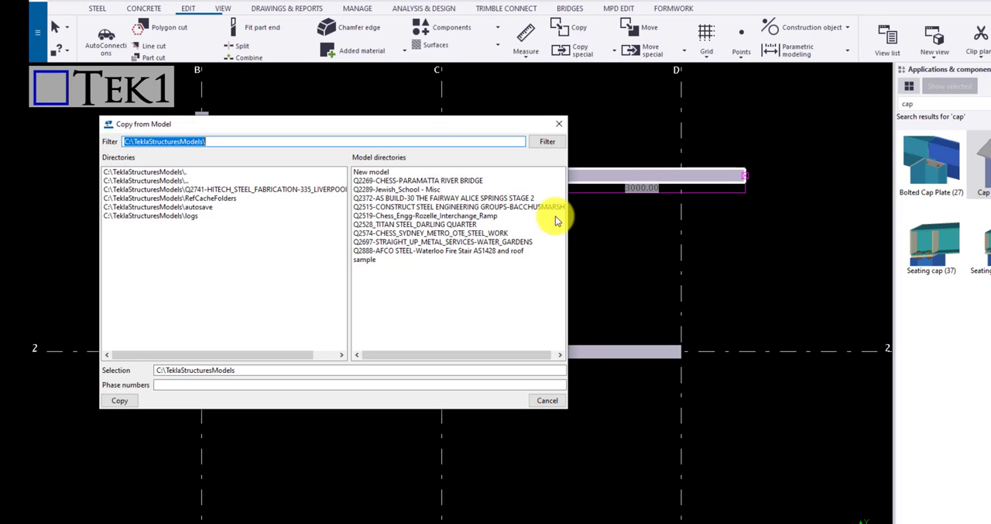
click(400, 181)
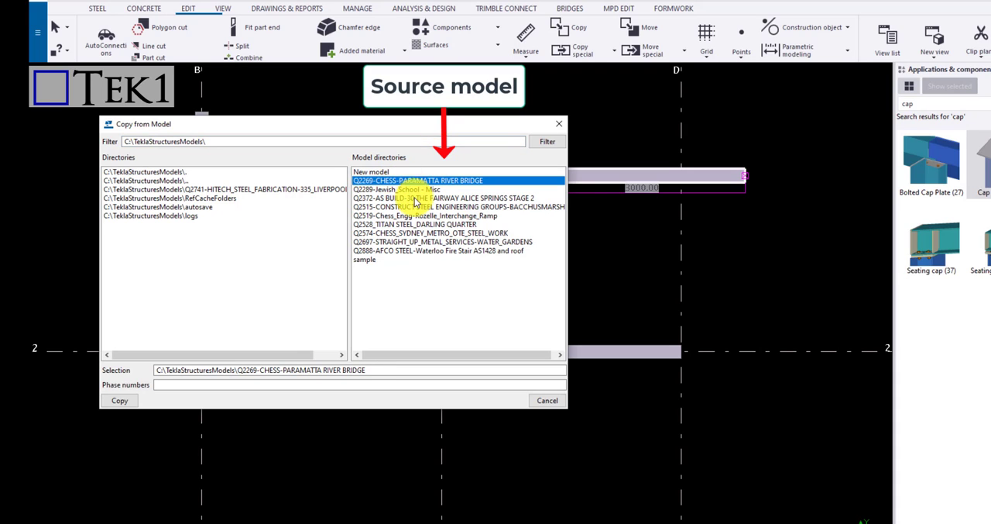
click(188, 384)
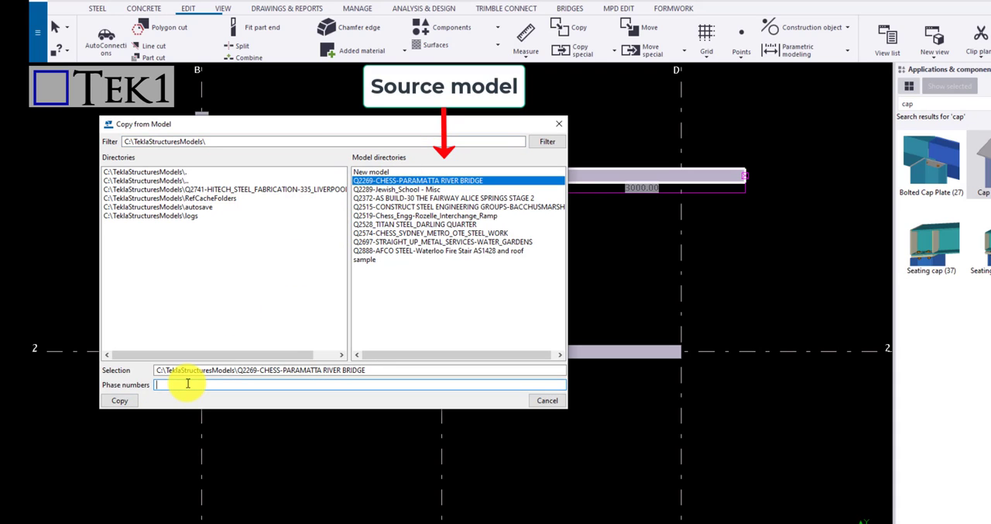
click(124, 400)
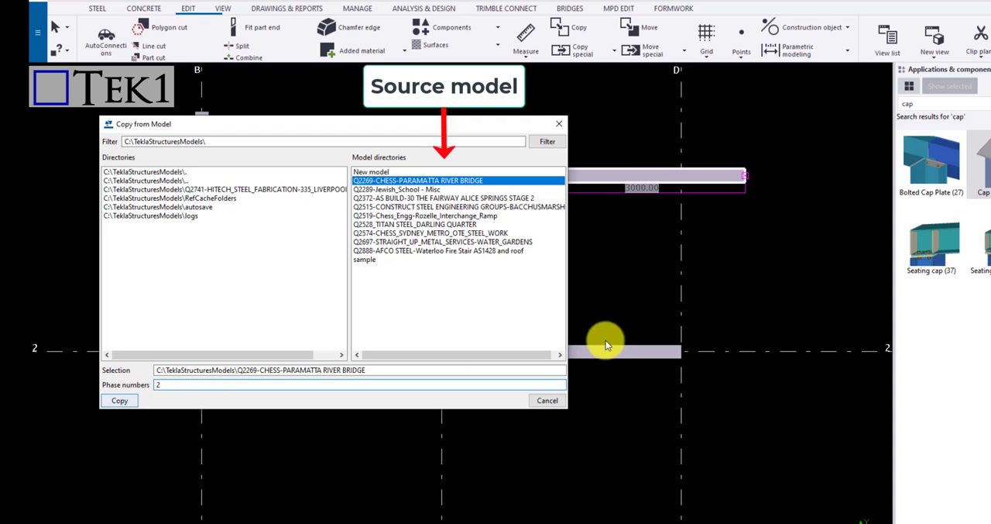
click(559, 124)
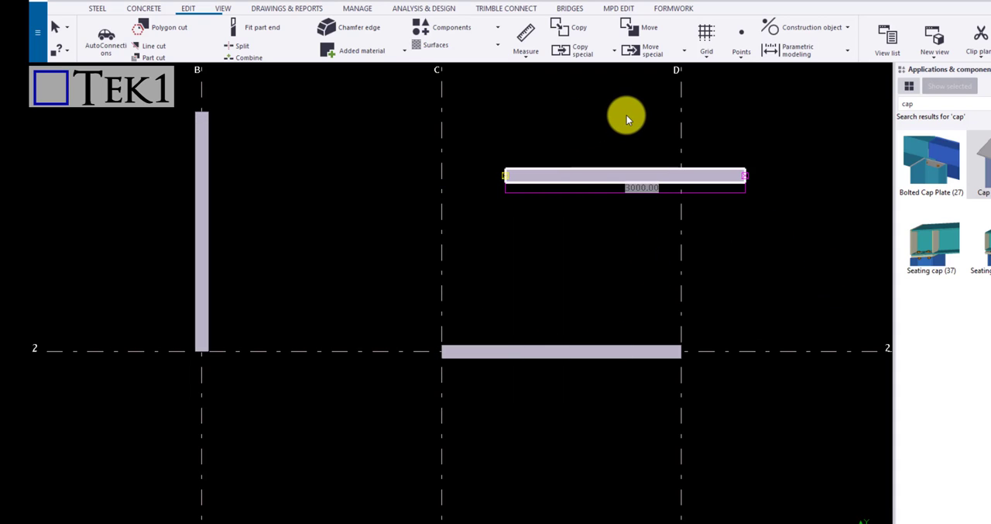